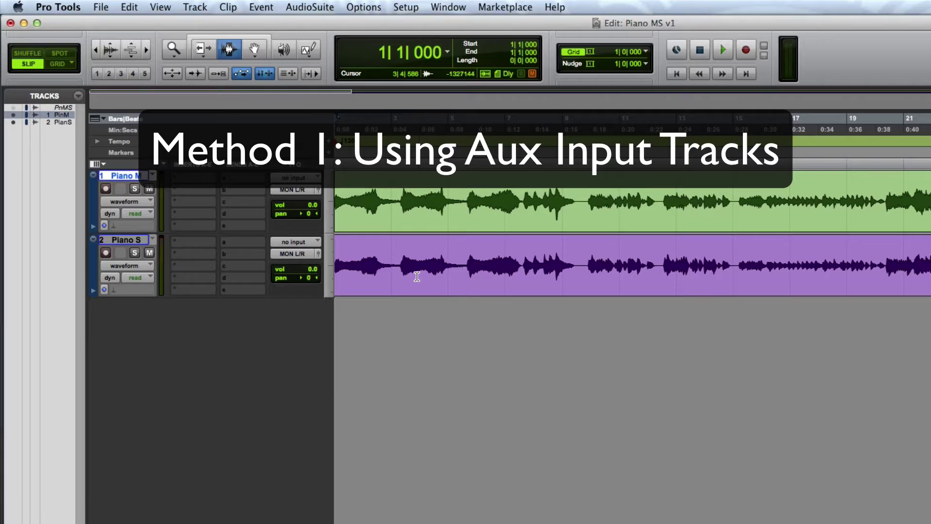
Step: Route Piano M's output to Bus 1 (Mono) and Piano S's output to Bus 2 (Mono)
click(296, 193)
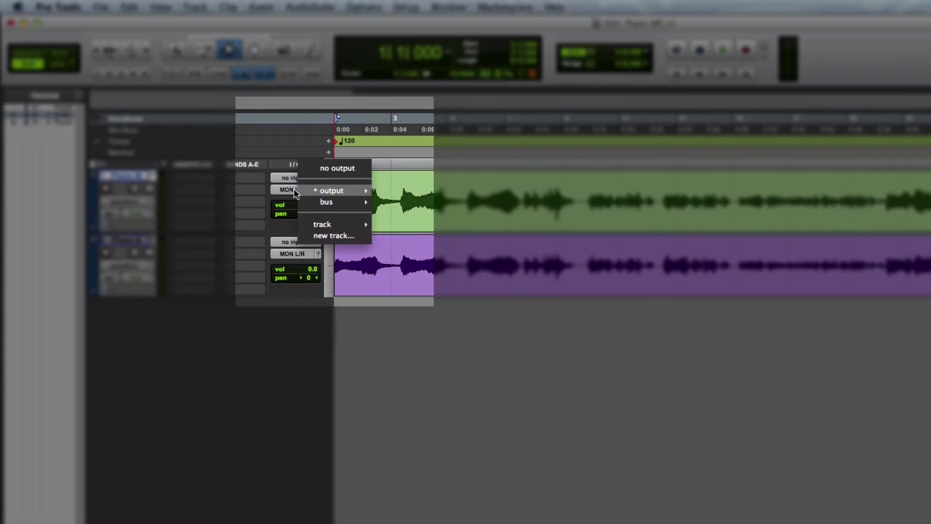
mouse_move(301, 200)
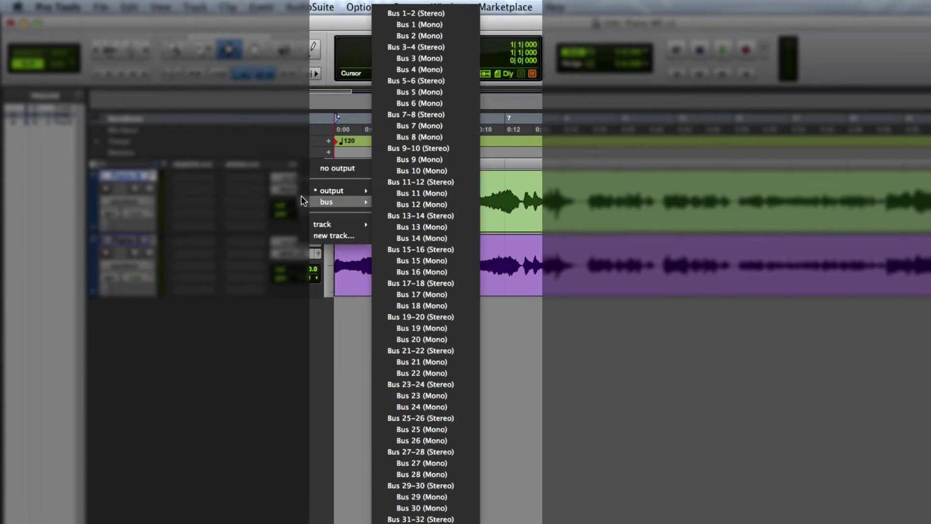
click(417, 27)
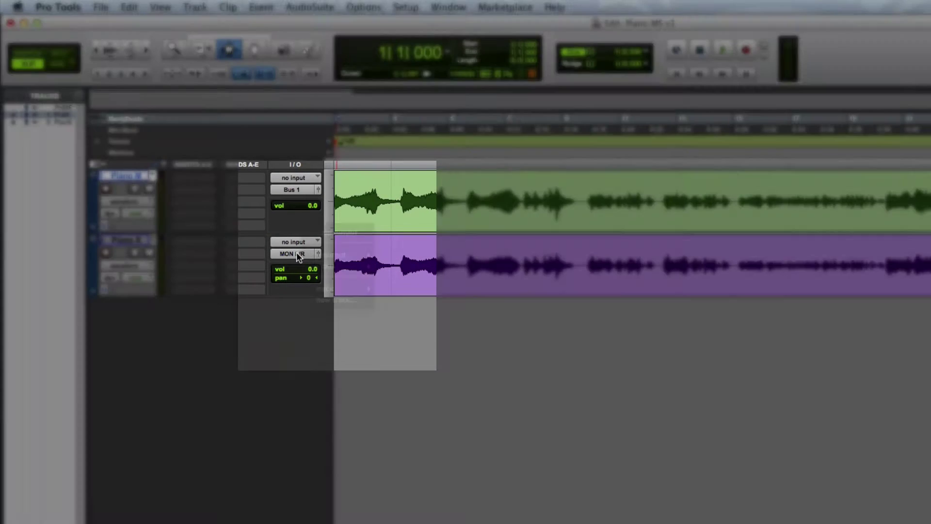
click(296, 253)
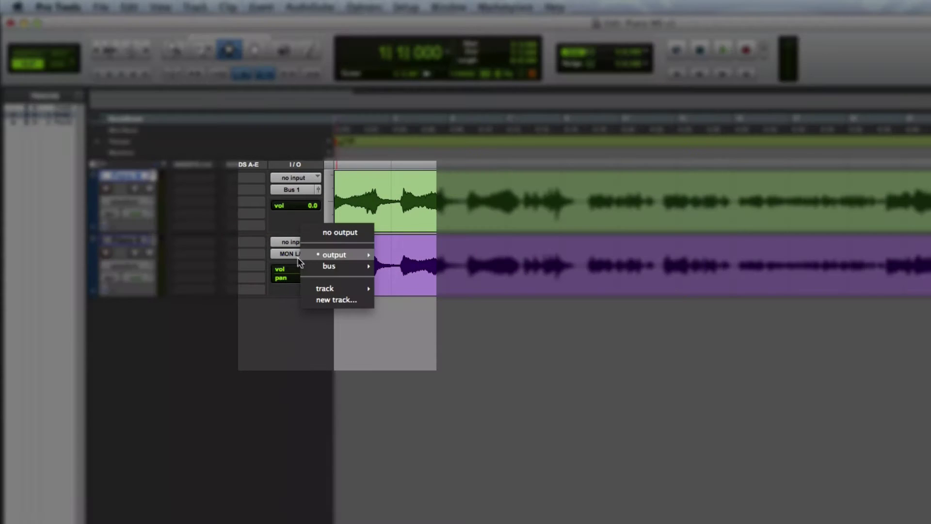
mouse_move(301, 264)
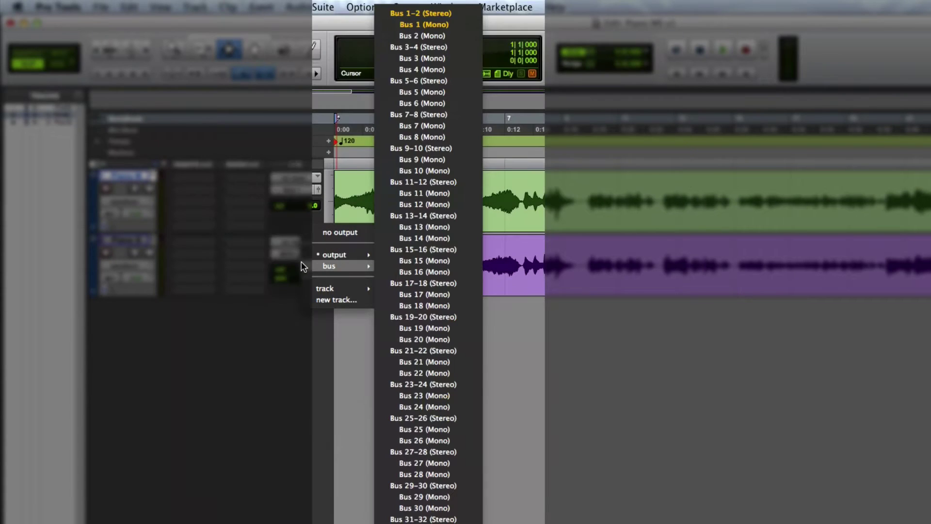
click(421, 35)
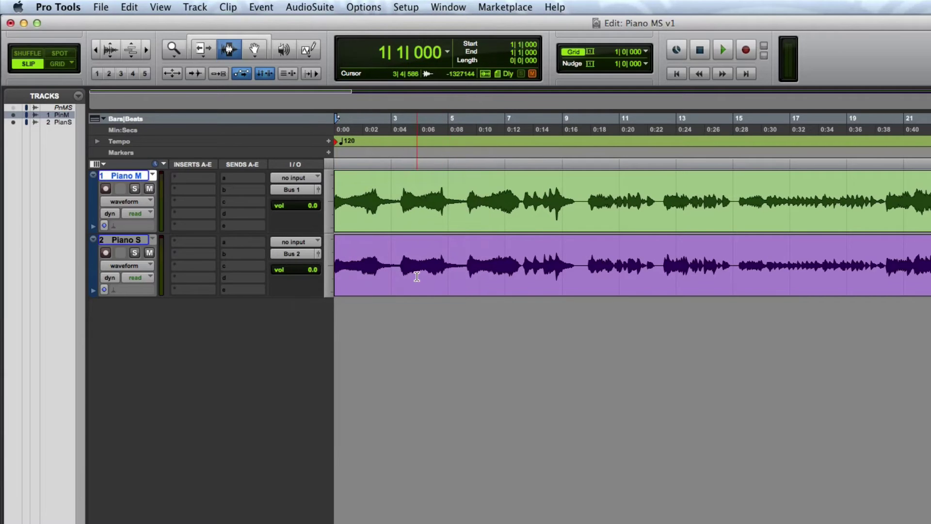
Step: Rename output bus Bus 1 to 'Piano Mid' and Bus 2 to 'Piano Side'
click(134, 242)
right_click(302, 187)
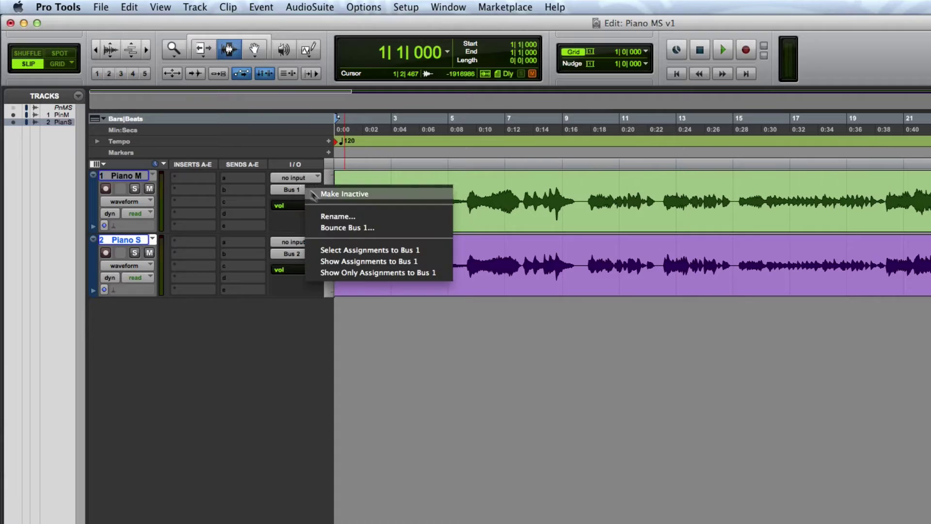
click(339, 211)
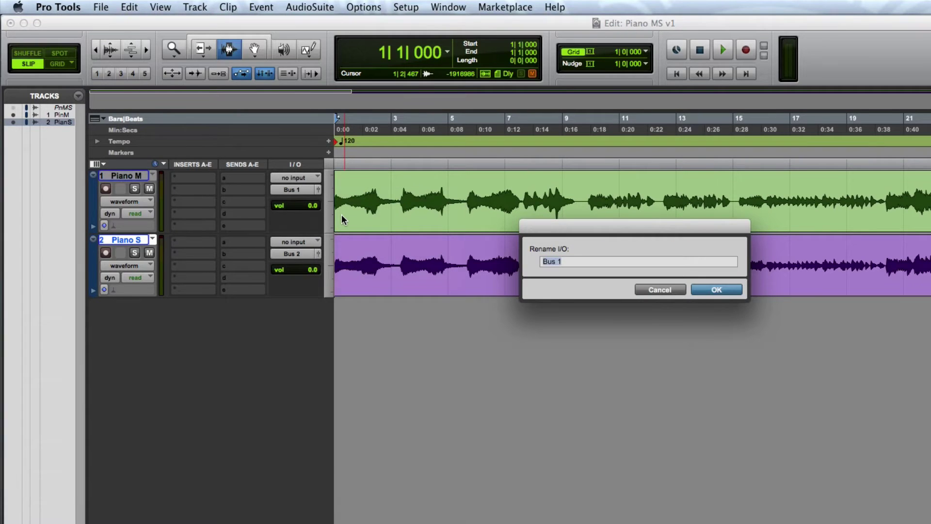
text(Piano Mid)
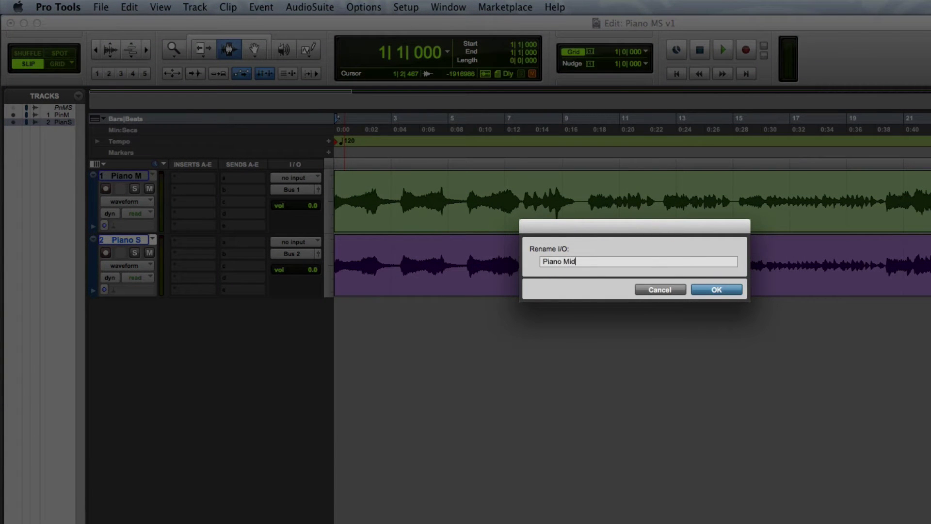
key(Return)
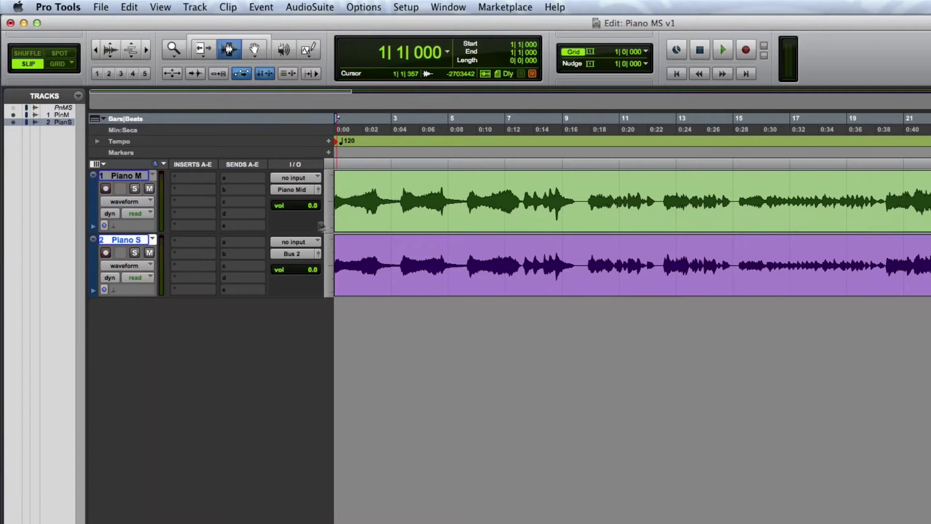
right_click(298, 257)
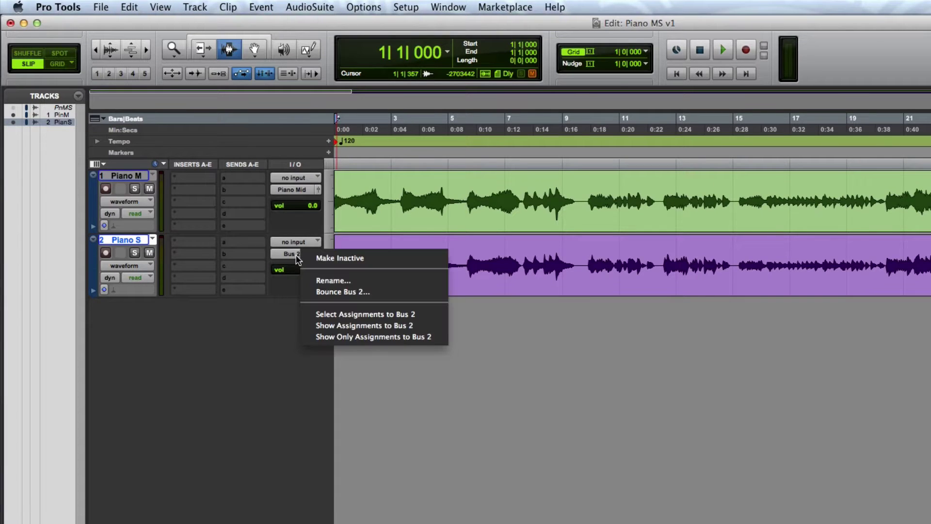
click(333, 280)
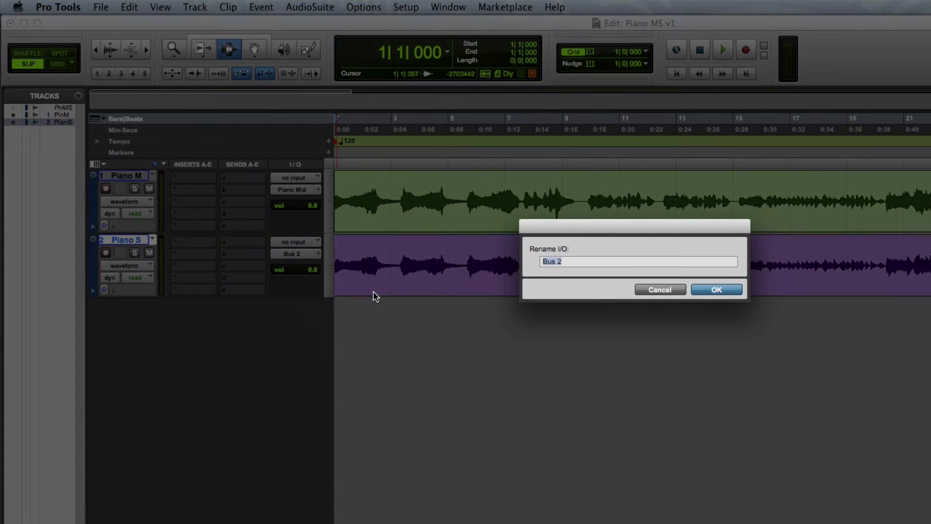
text(Piano Side)
key(Return)
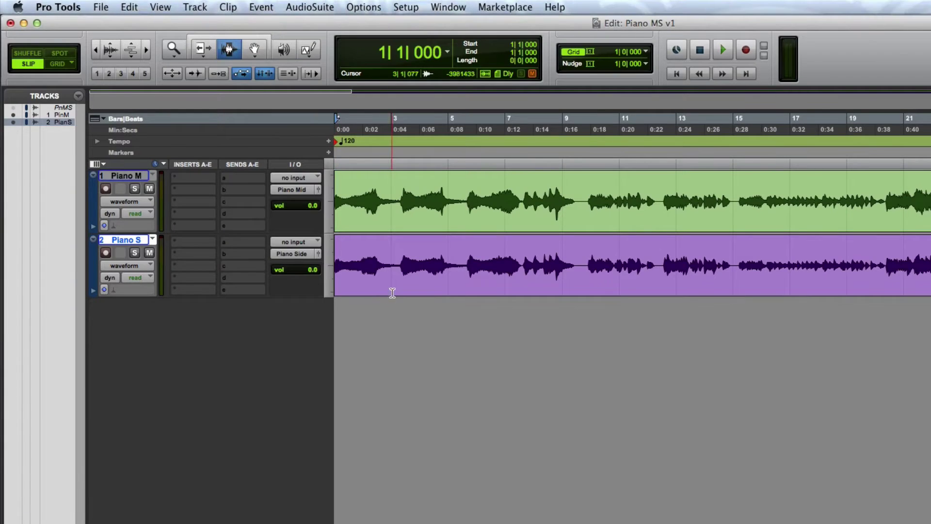
Step: Add three new mono Aux Input tracks to the session
click(206, 6)
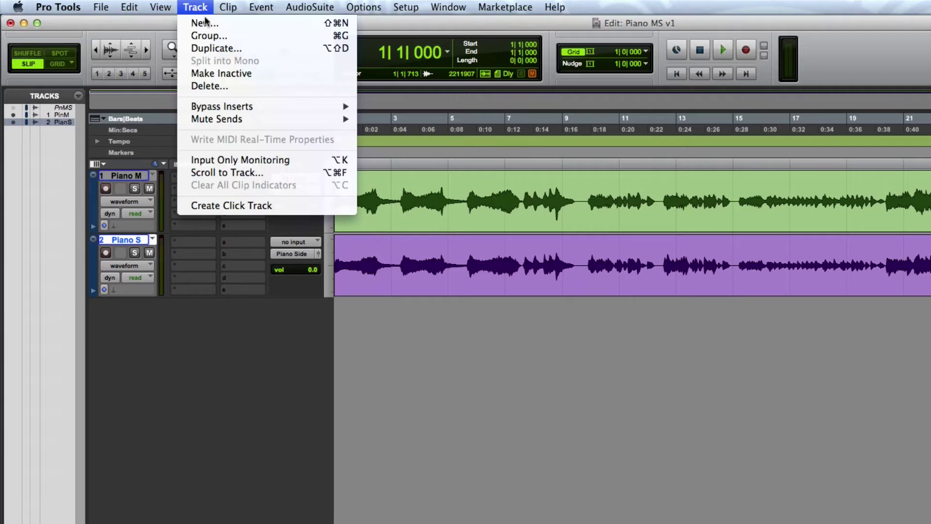
click(203, 23)
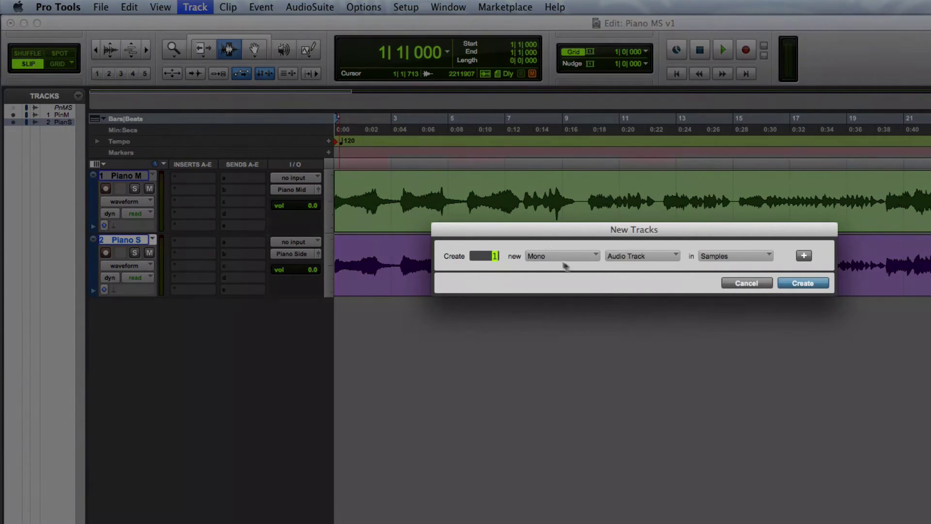
text(3)
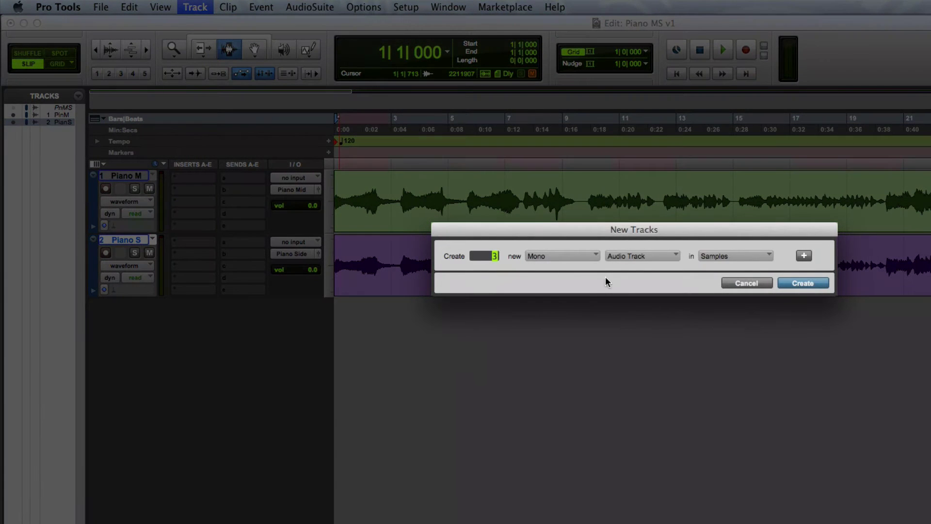
click(662, 265)
click(673, 270)
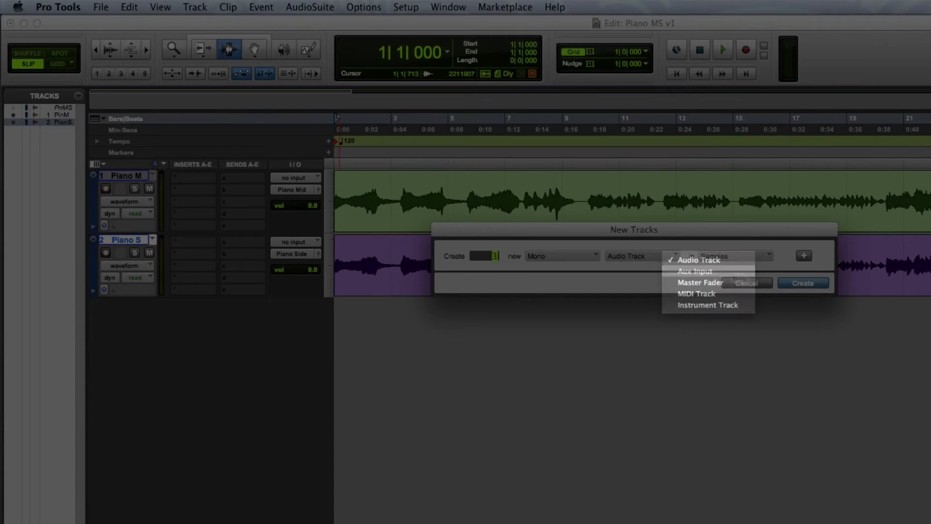
click(811, 283)
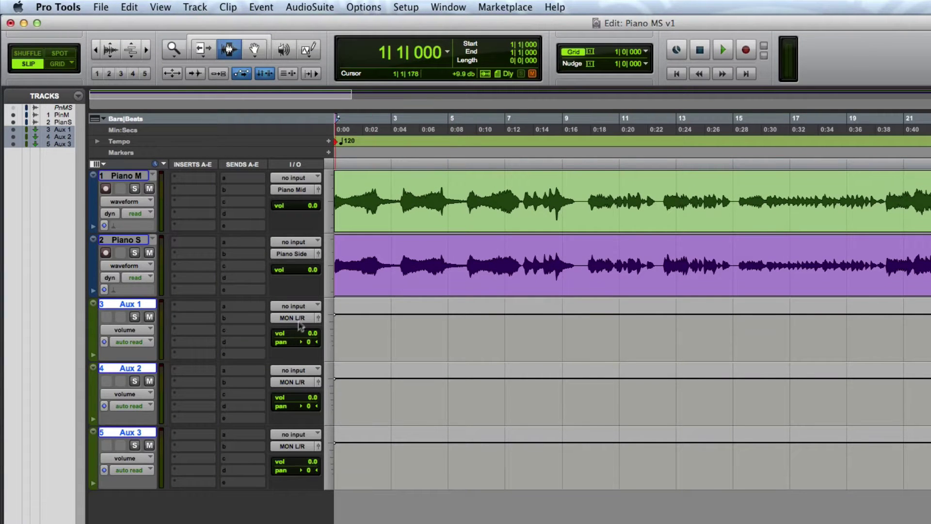
Step: Set Aux 1's input to the Piano Mid bus and Aux 2 and Aux 3 inputs to Piano Side
click(294, 306)
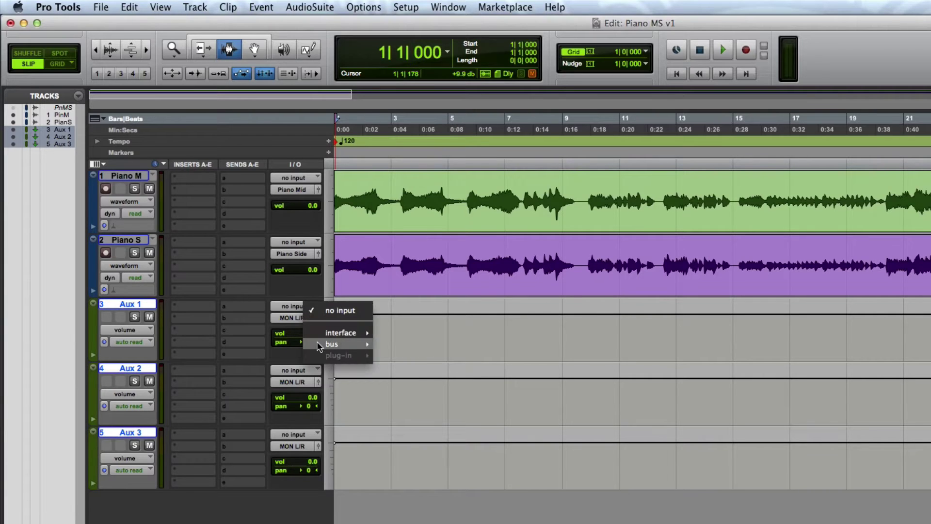
mouse_move(316, 342)
click(425, 14)
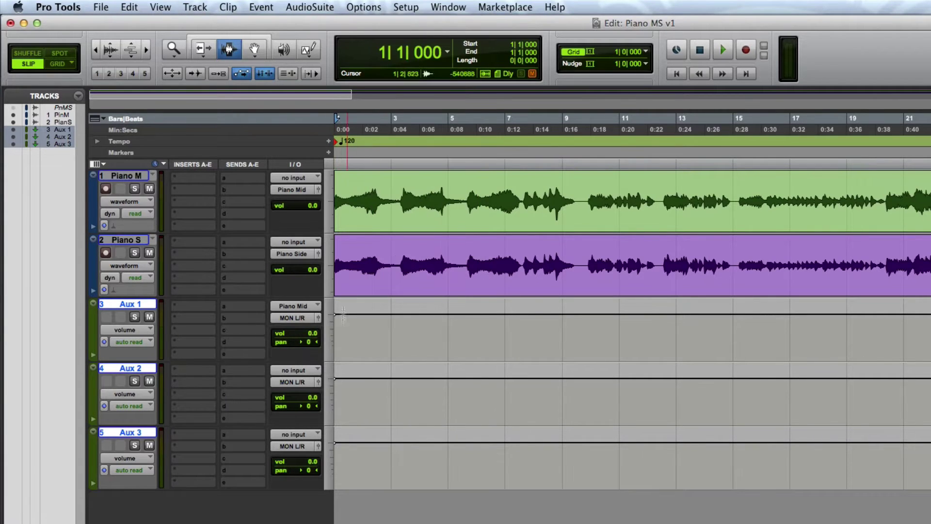
click(293, 370)
mouse_move(313, 409)
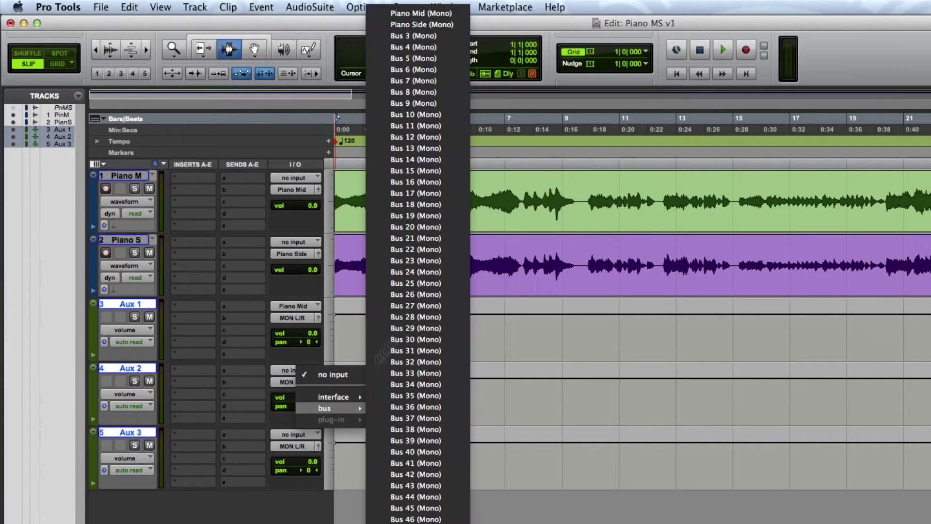
click(447, 26)
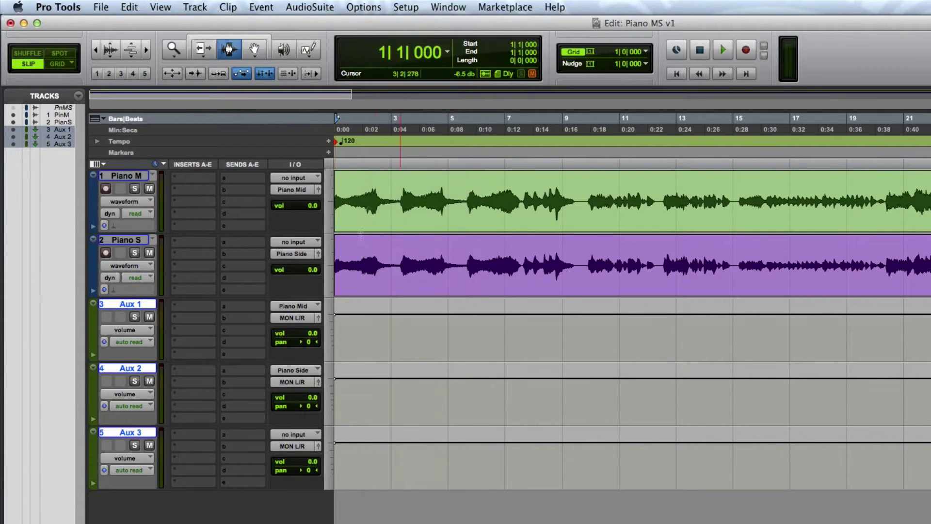
click(292, 434)
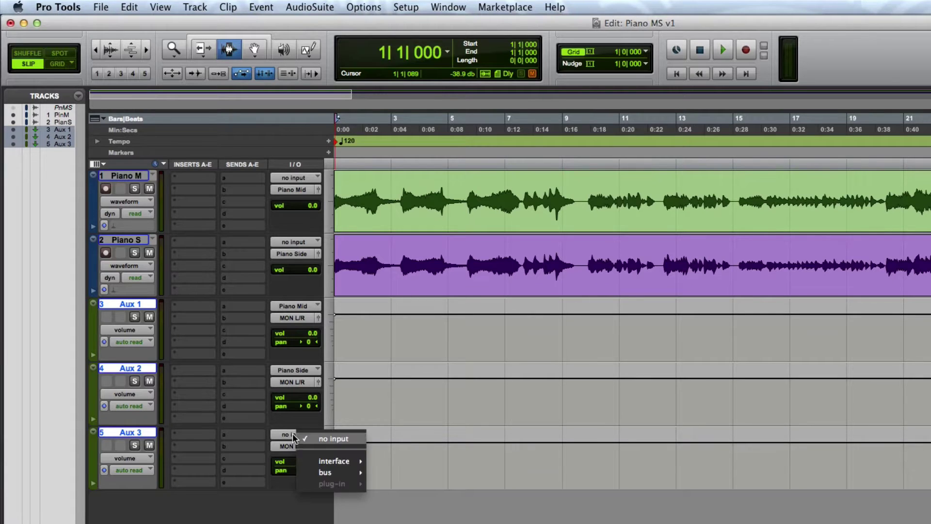
mouse_move(307, 473)
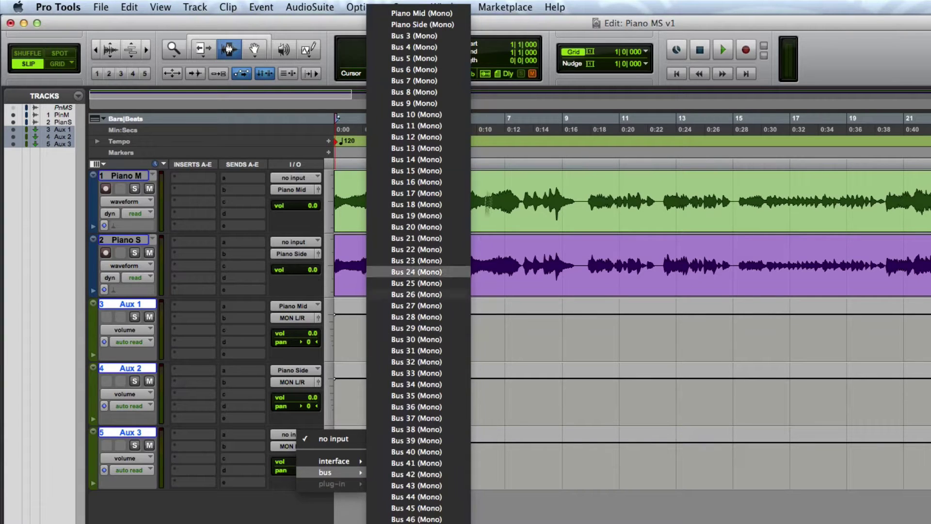
click(456, 25)
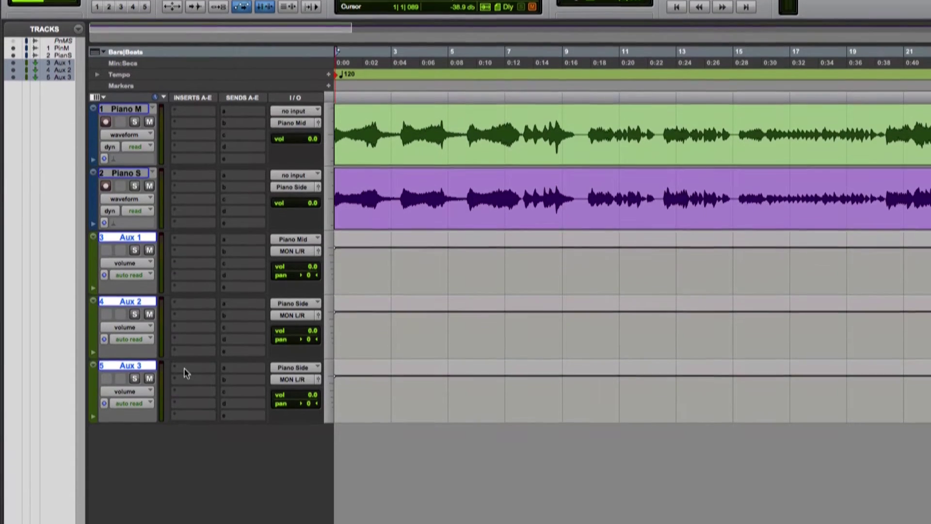
Step: Insert a mono Trim plug-in on Aux 3 with its phase (Ø) inverted, then close its window
click(184, 435)
mouse_move(206, 276)
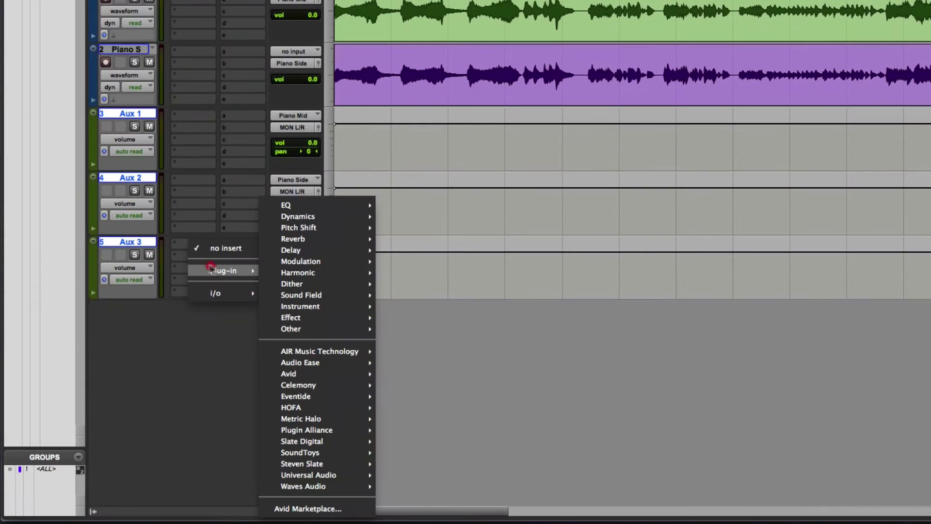
mouse_move(306, 339)
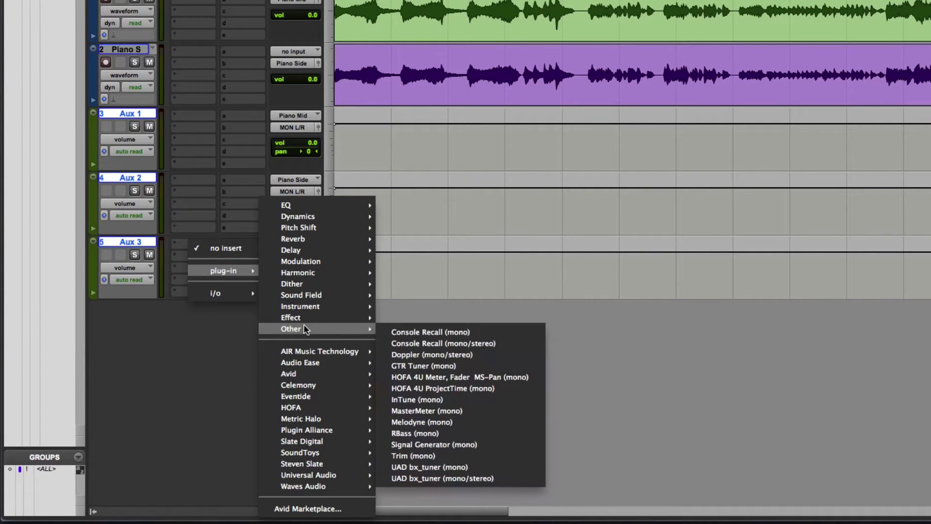
click(456, 455)
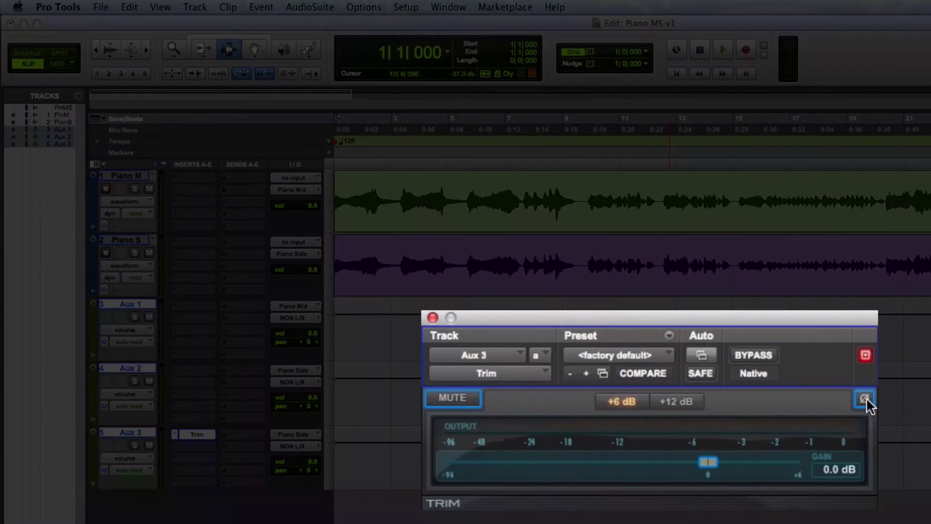
click(864, 398)
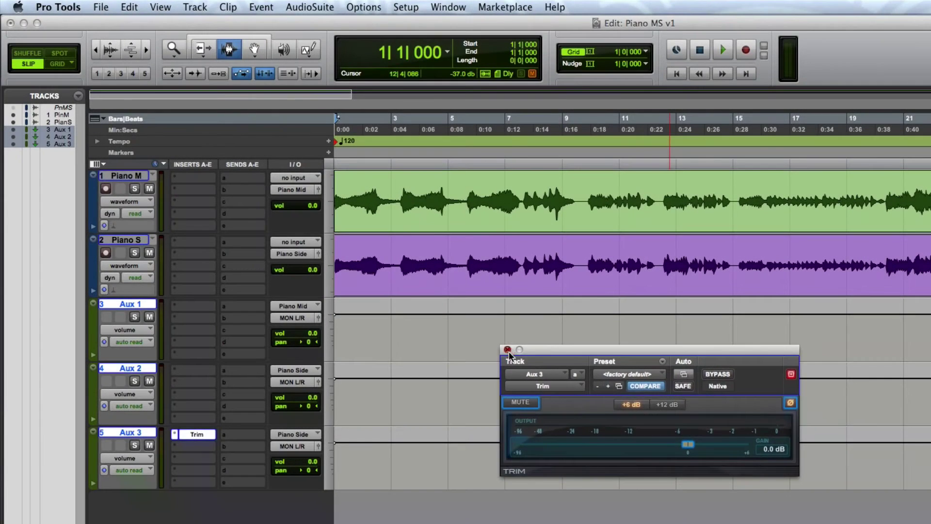
click(497, 346)
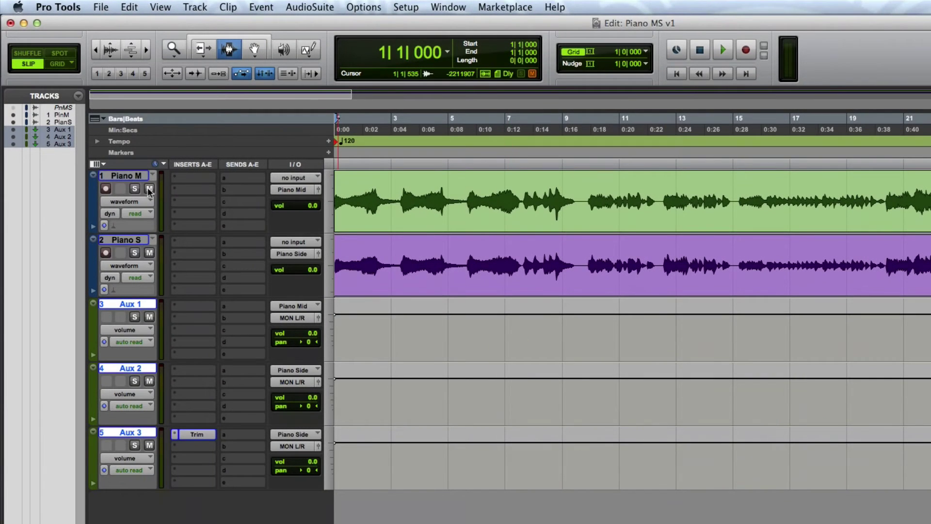
Step: Enable Delay Compensation, then play the session from the start and stop it
click(363, 7)
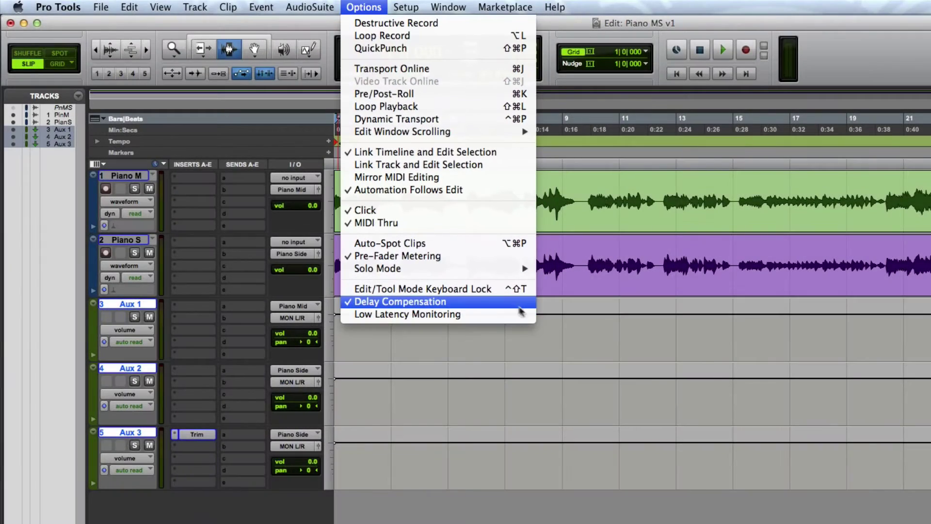
click(601, 324)
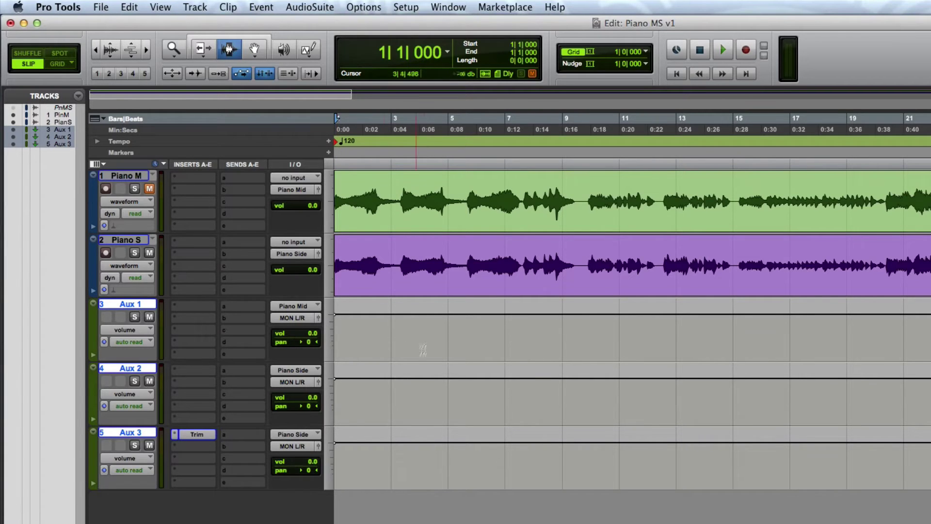
key(space)
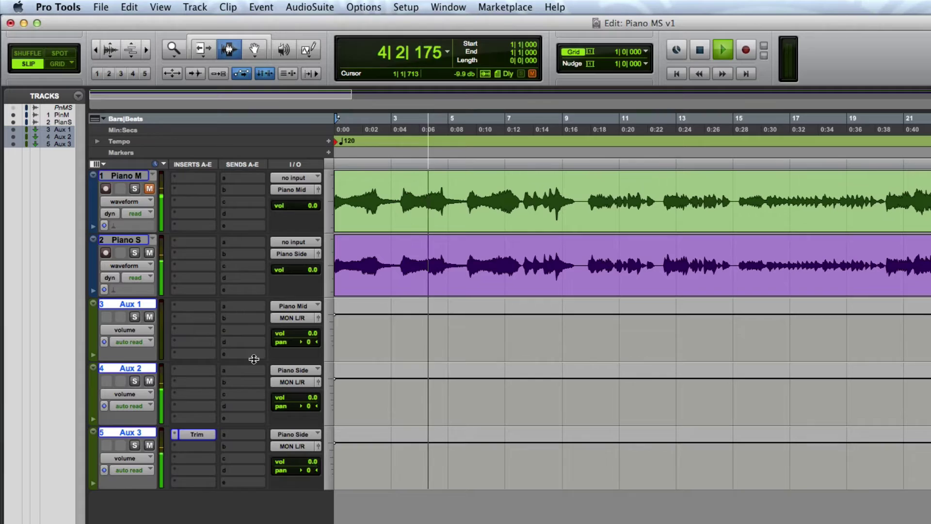
key(space)
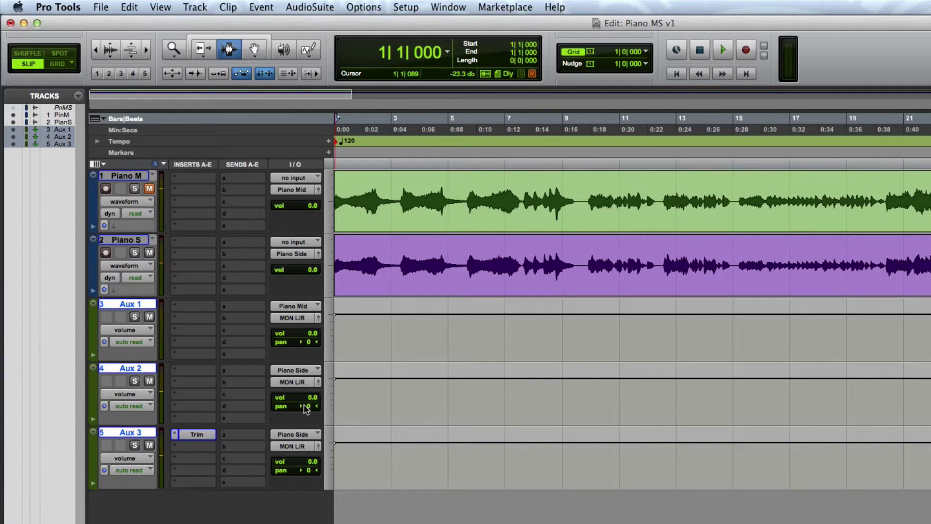
Step: Pan Aux 2 hard left (<100) and Aux 3 hard right (100>), then audition playback
click(309, 409)
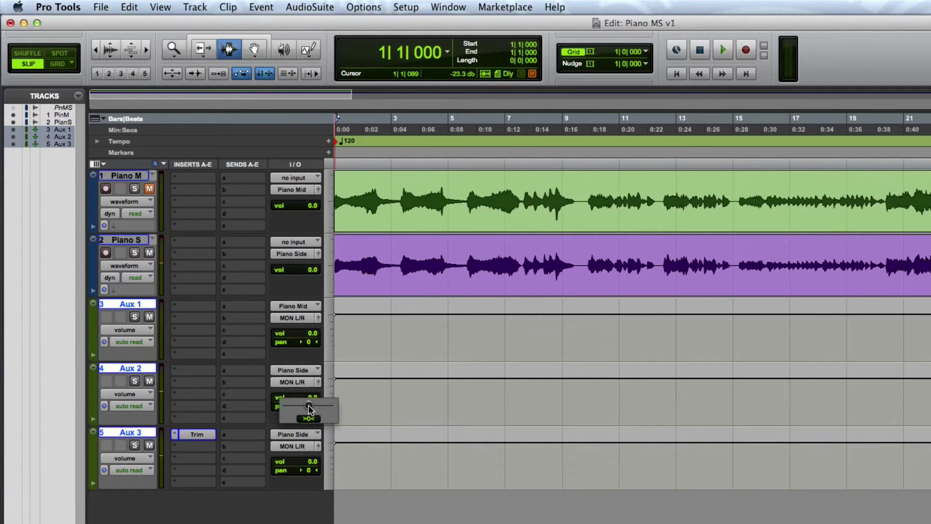
drag(299, 410, 277, 410)
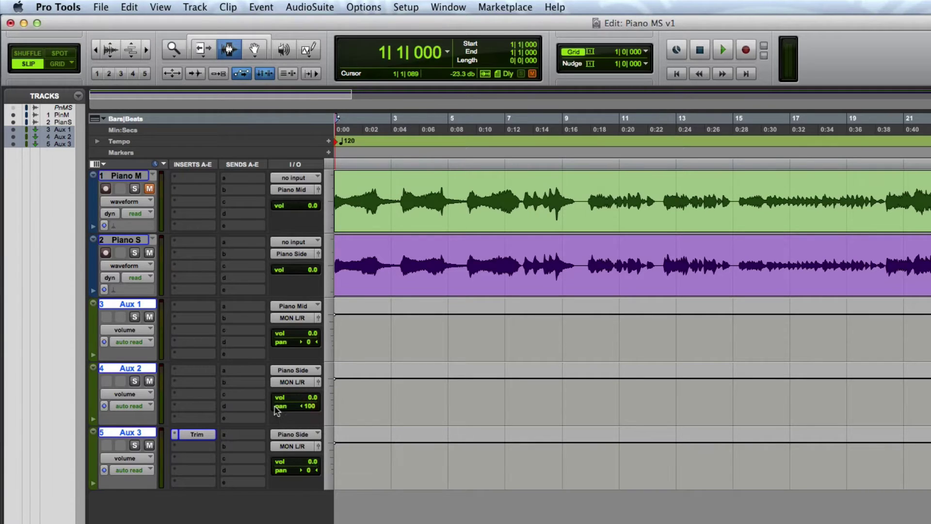
drag(305, 473, 365, 469)
key(space)
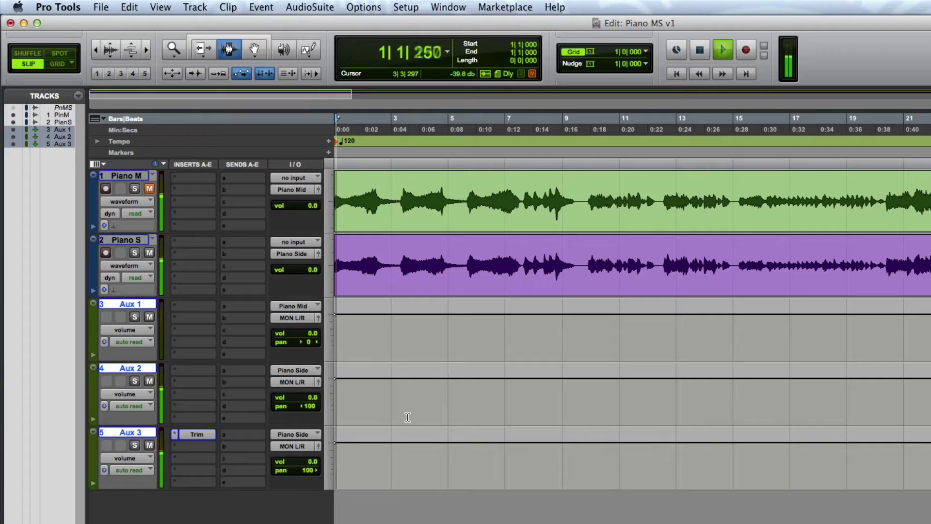
key(space)
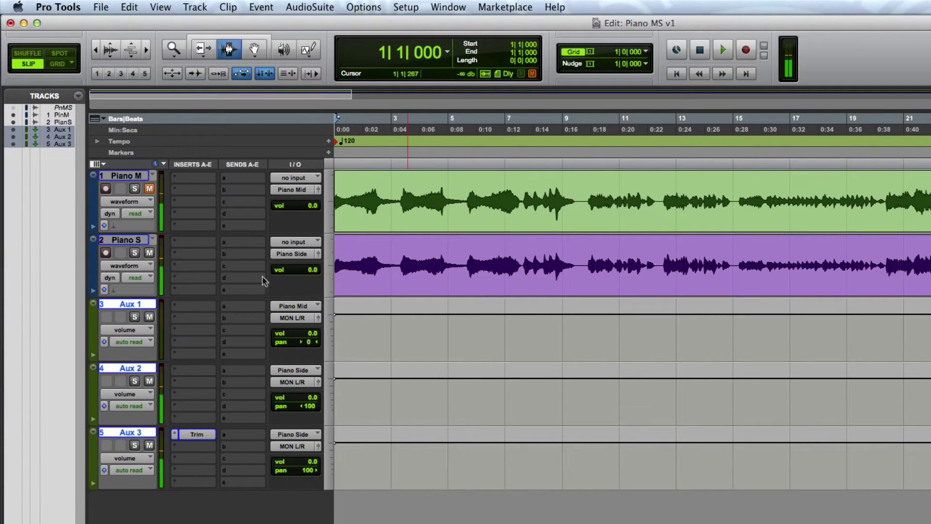
Step: Unmute Piano M and play back the full mid-side decode, then stop
click(150, 189)
key(space)
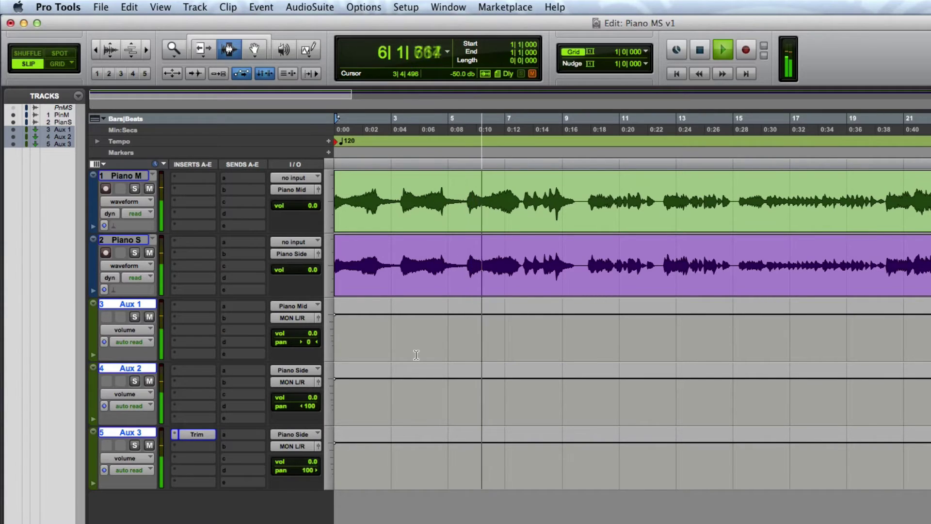
key(space)
Step: Group only Aux 2 and Aux 3 into a new group named 'Piano Side'
super+click(146, 305)
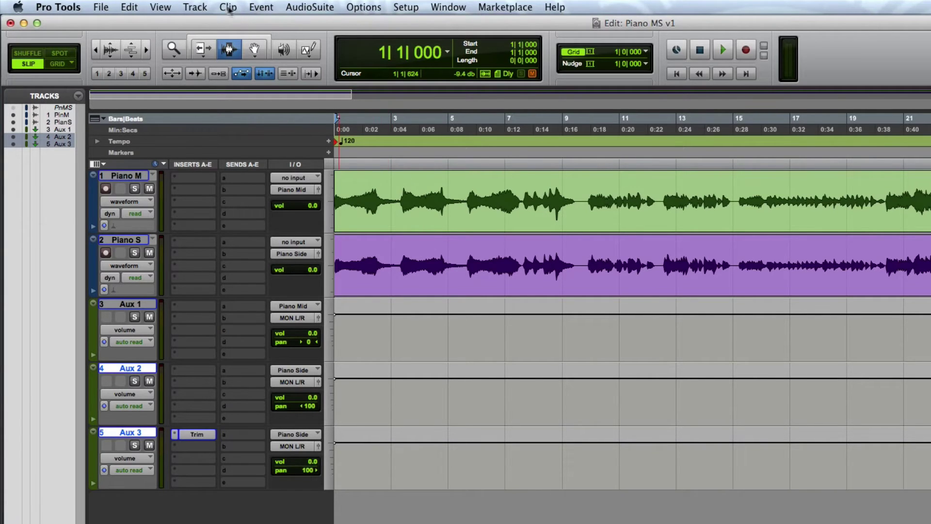
click(194, 7)
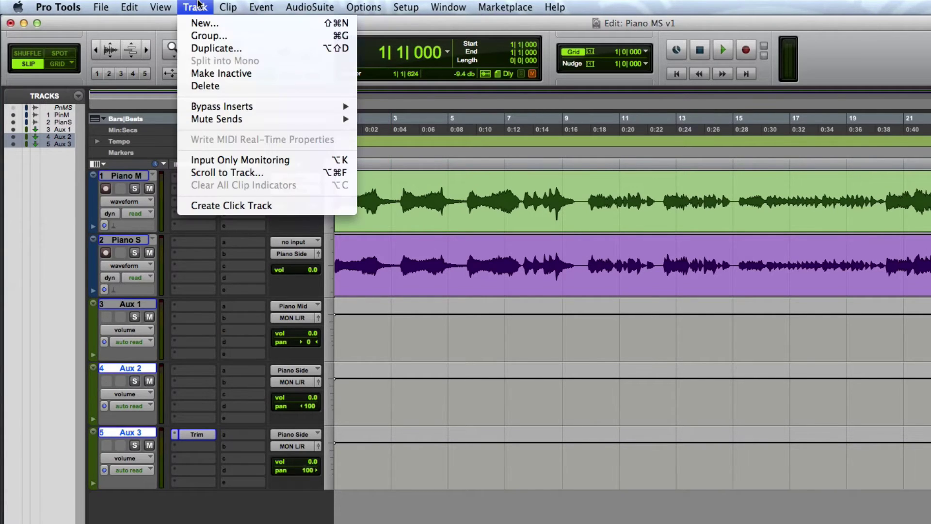
click(207, 39)
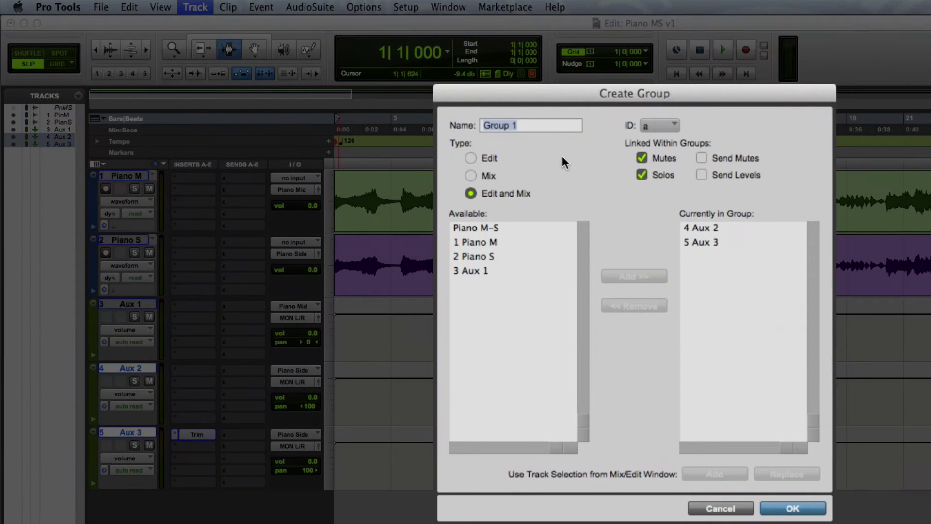
text(Piano Side)
key(Return)
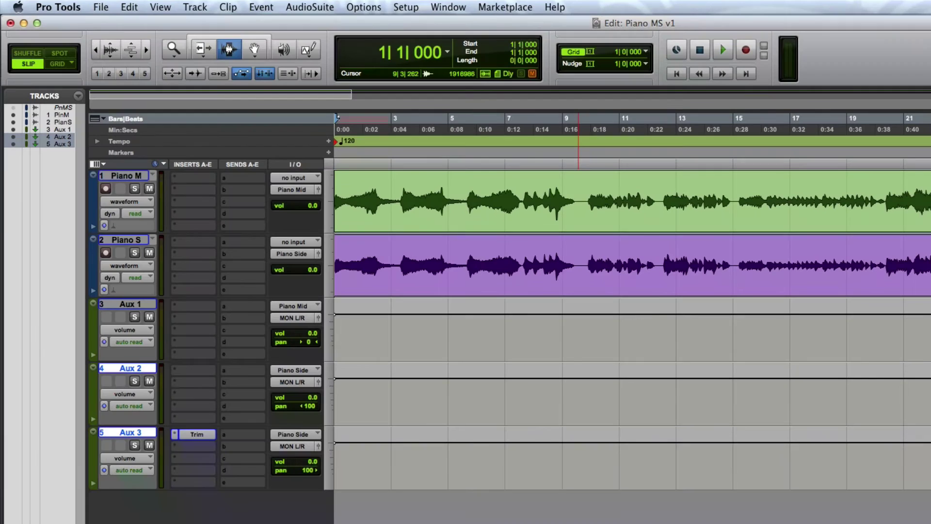
Step: Rename Aux 1, Aux 2 and Aux 3 to Piano Mid, Piano Side and Piano Side Phase
double_click(130, 305)
text(Piano Mid)
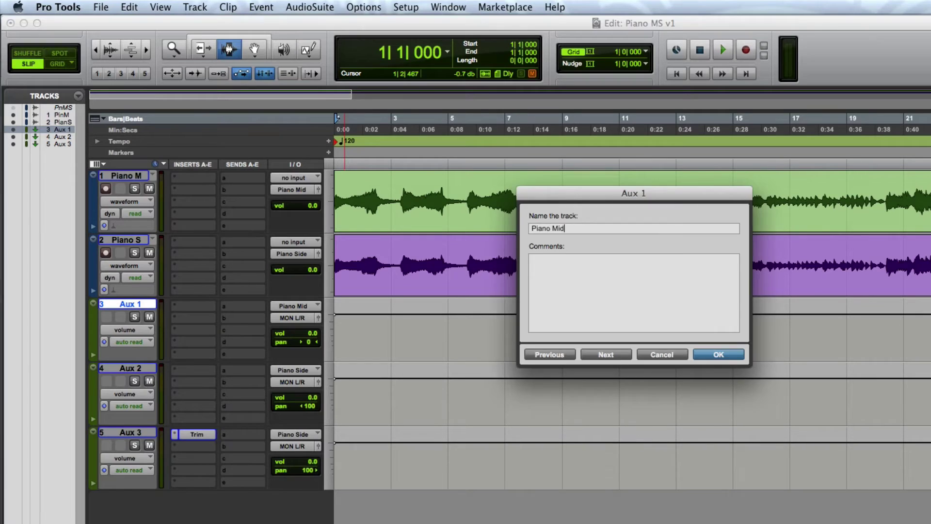
key(Return)
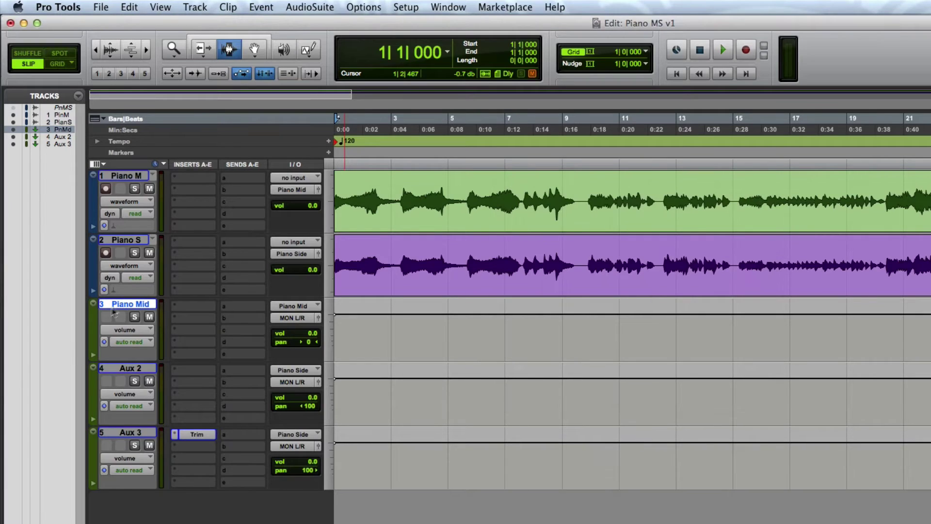
double_click(131, 368)
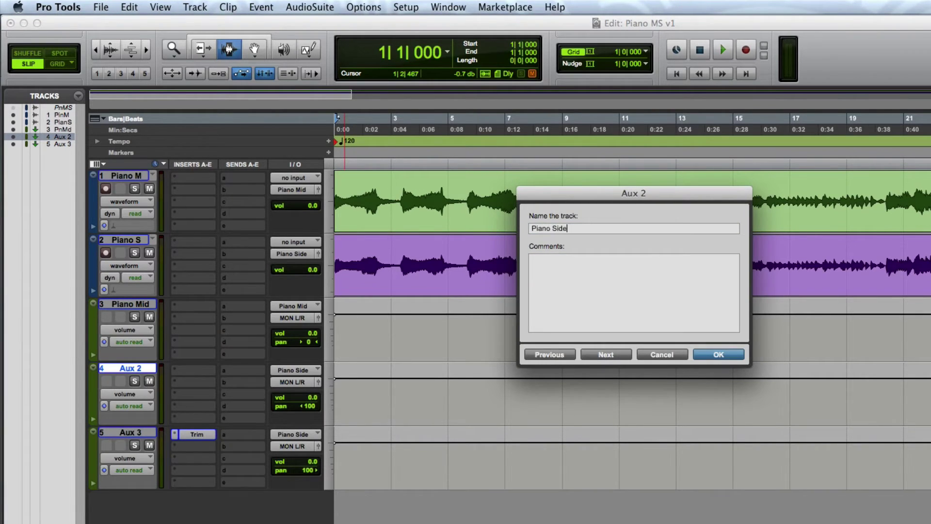
text(Piano Side)
key(Return)
double_click(131, 432)
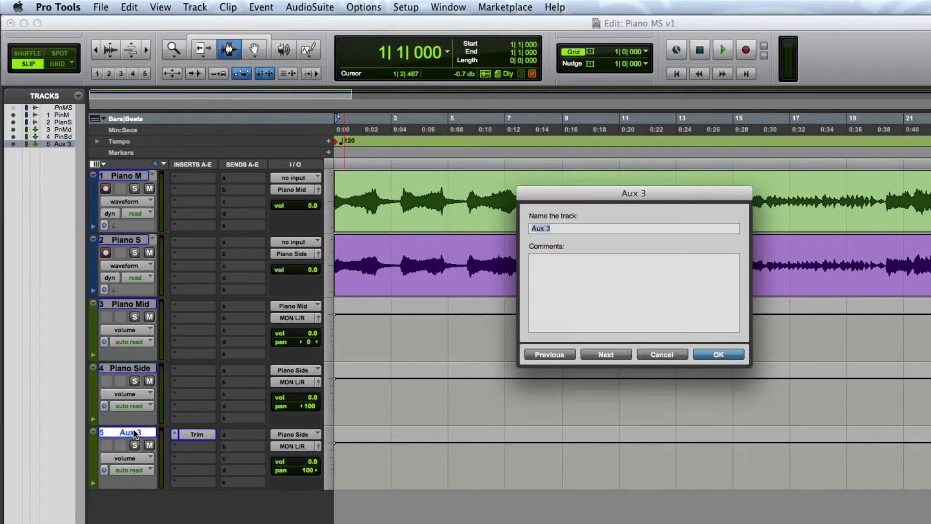
text(Piano Side Phase)
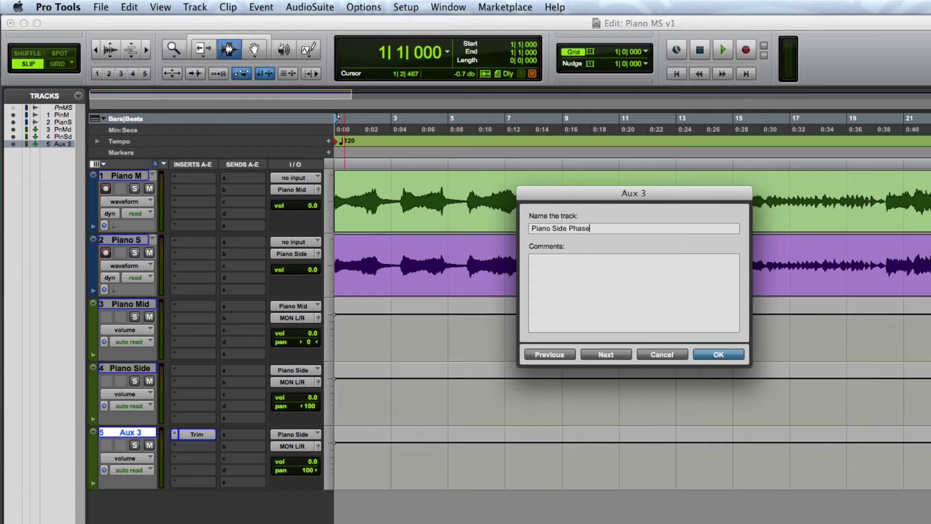
key(Return)
Step: Play from bar 4, trying different Piano Mid and Piano Side volumes before returning both to 0.0
click(422, 130)
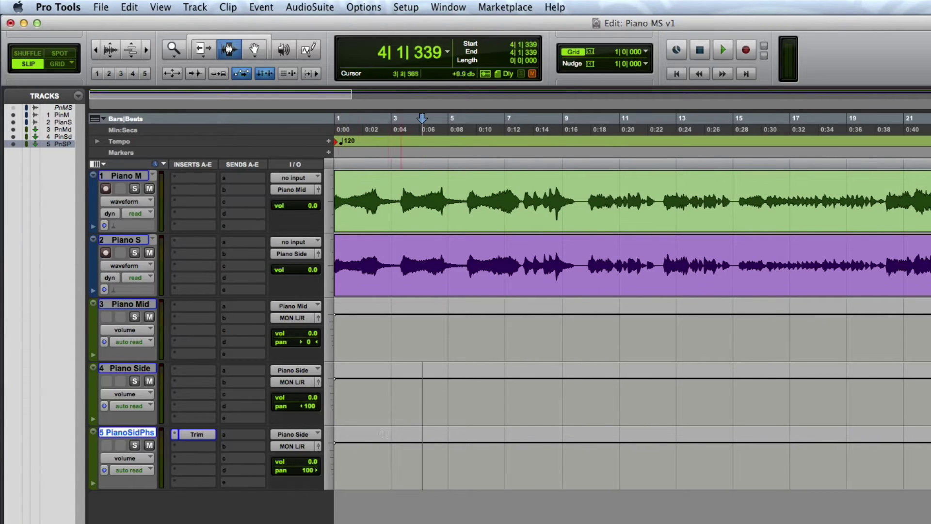
drag(313, 400, 304, 436)
key(space)
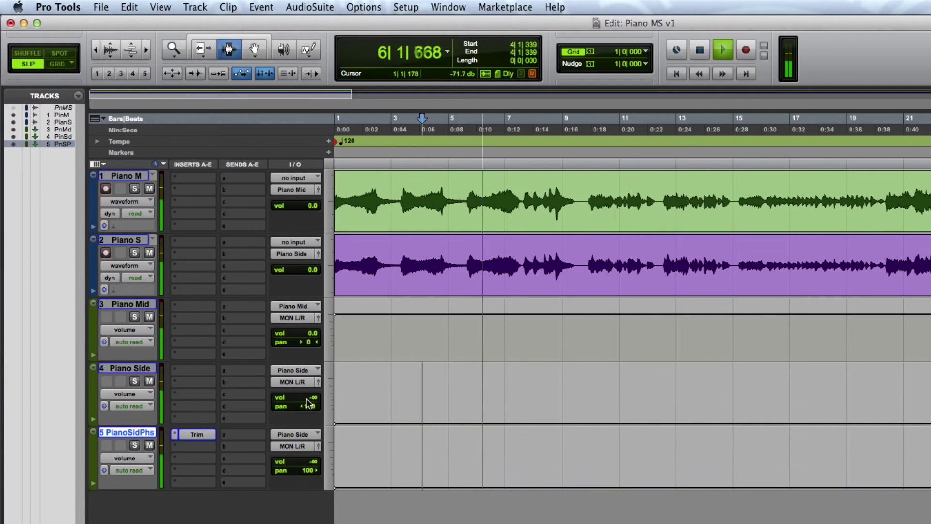
mouse_move(307, 398)
mouse_down()
mouse_move(307, 333)
mouse_move(308, 344)
mouse_up()
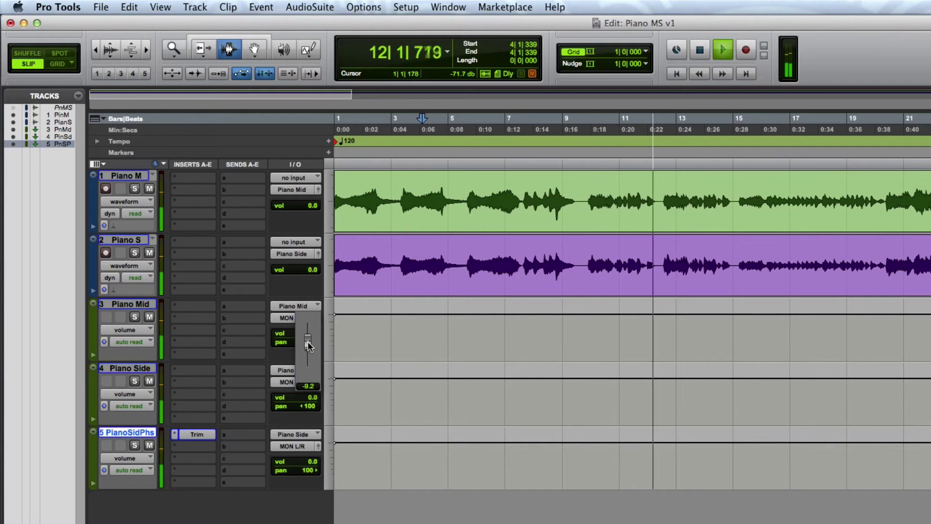
drag(308, 342, 310, 332)
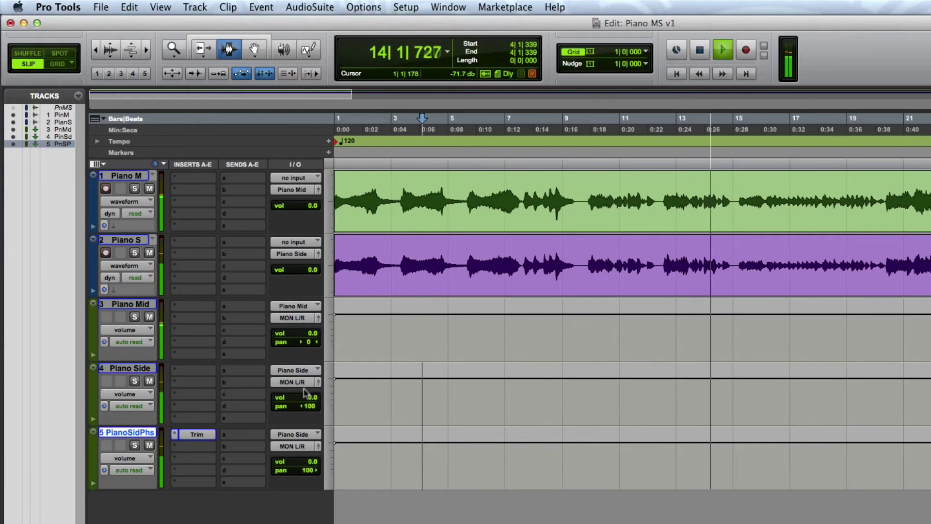
mouse_move(301, 398)
mouse_down()
mouse_move(301, 412)
mouse_move(304, 396)
mouse_up()
key(space)
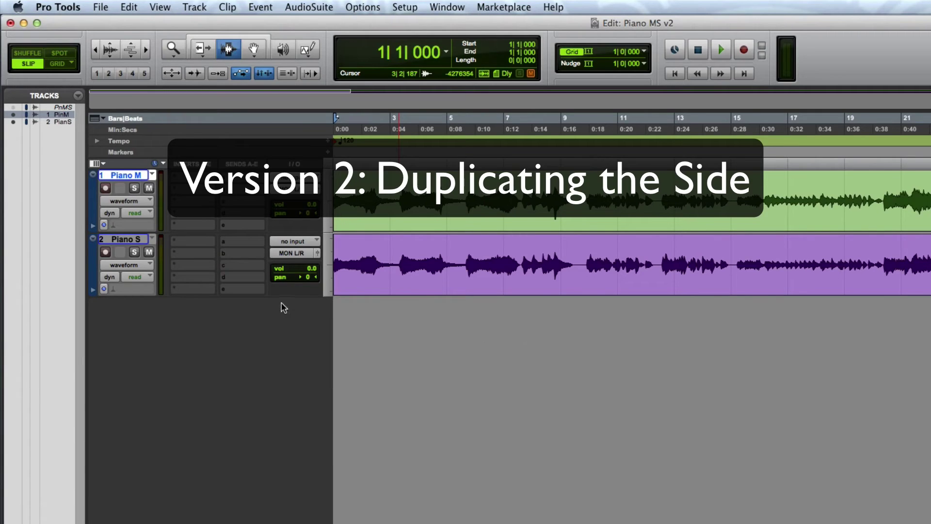
Step: Select the Piano S track and bring up the Track menu
click(134, 241)
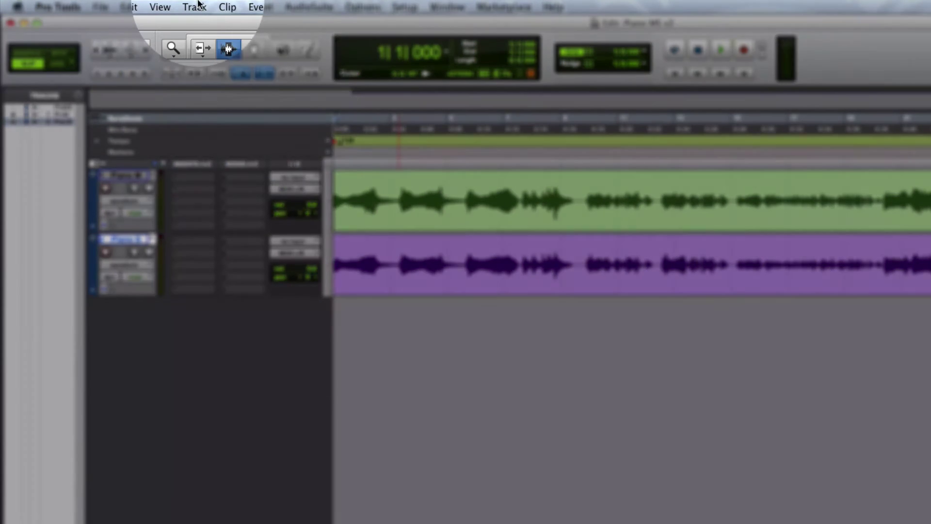
click(194, 6)
Step: Duplicate Piano S once with all data options, creating Piano S.dup1 below it
click(206, 48)
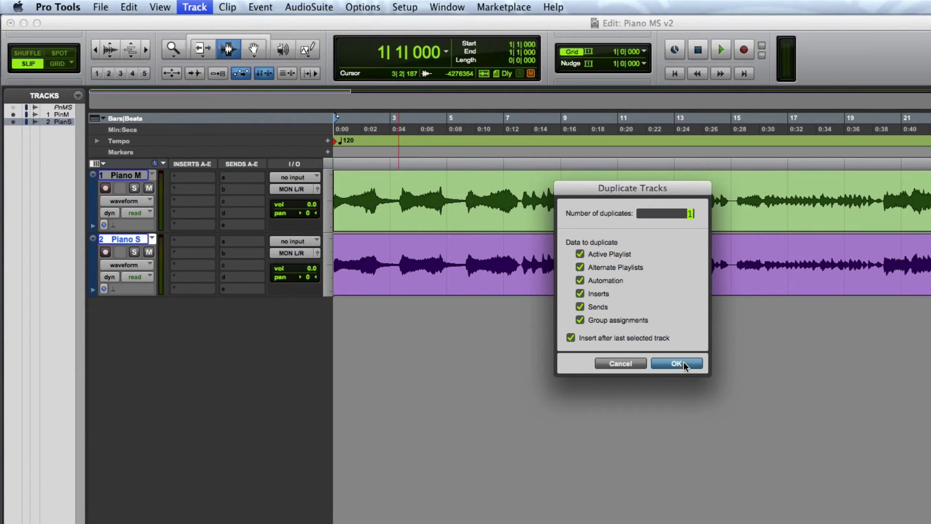
click(682, 362)
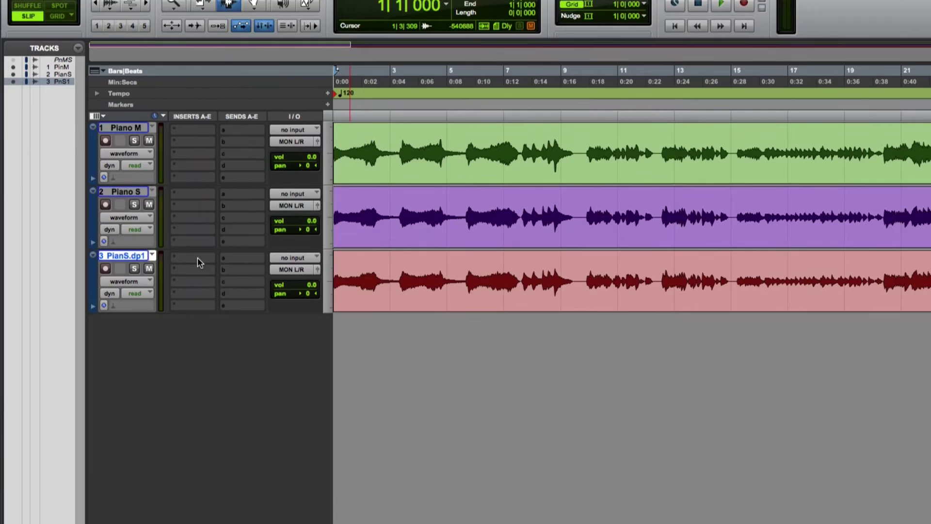
Step: Insert a mono Trim plug-in on the duplicate side track's first insert slot
click(197, 304)
mouse_move(238, 333)
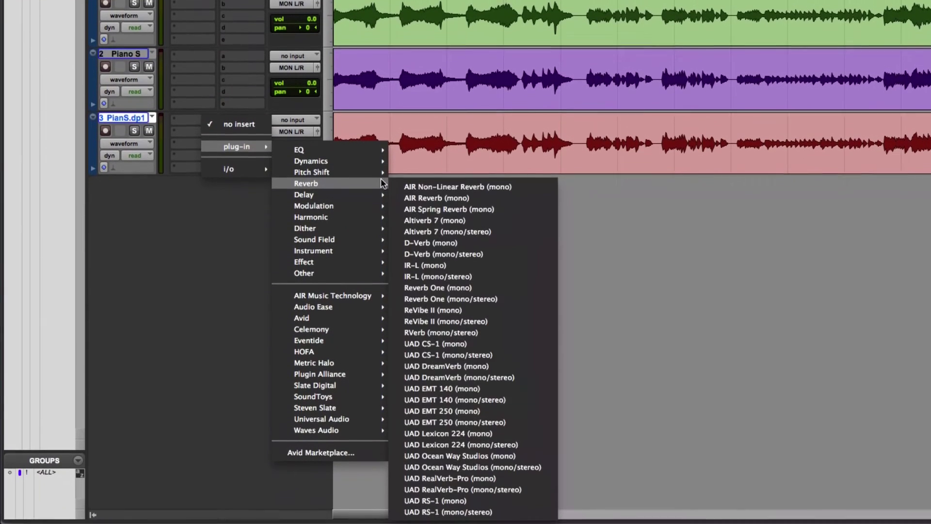
mouse_move(343, 326)
mouse_move(345, 271)
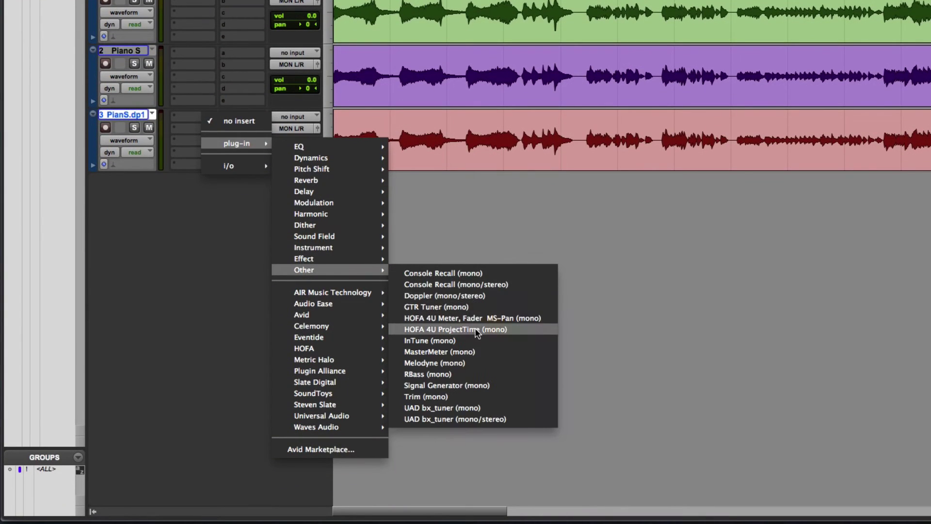
click(474, 396)
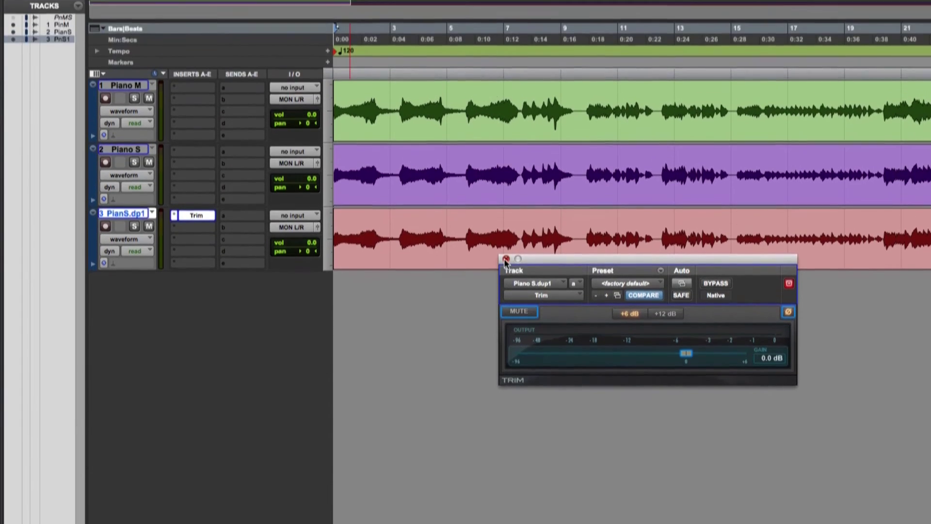
click(506, 160)
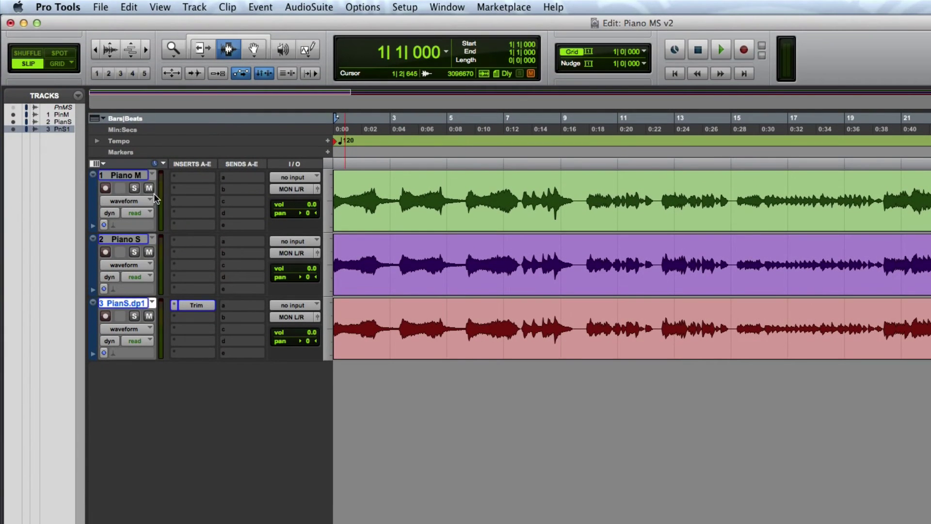
Step: Audition from 3|4|853, panning Piano S hard left (<100) and its duplicate hard right (100>)
click(417, 263)
key(space)
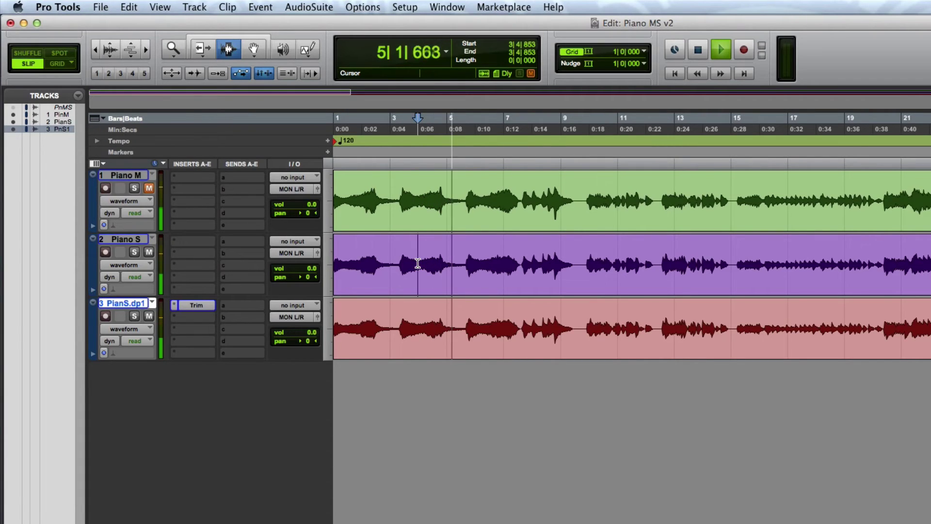
key(space)
drag(305, 275, 255, 280)
drag(300, 342, 352, 339)
key(space)
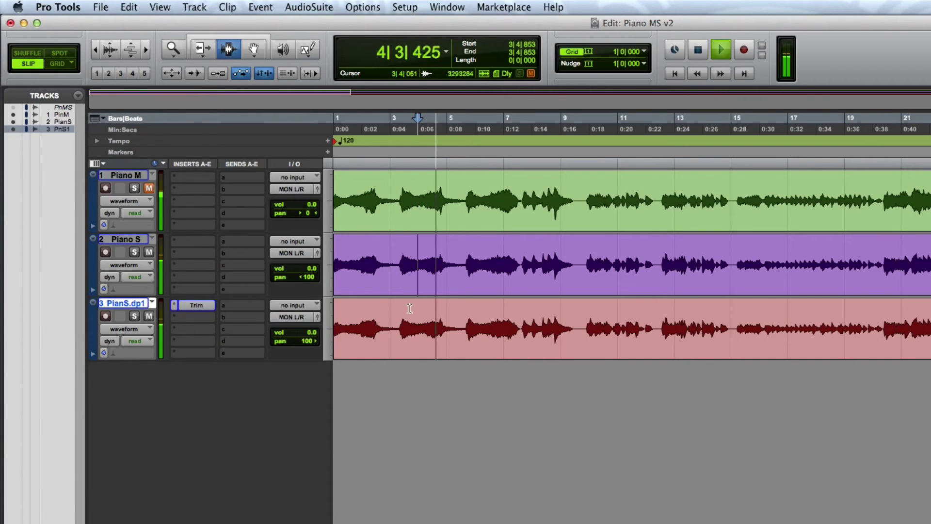
key(space)
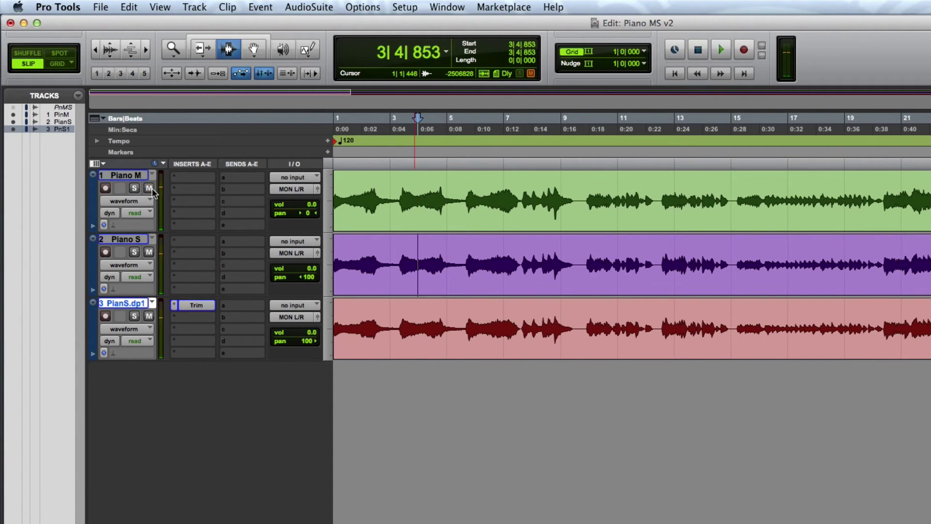
Step: Unmute Piano M and play the mid and both sides together
click(149, 188)
key(space)
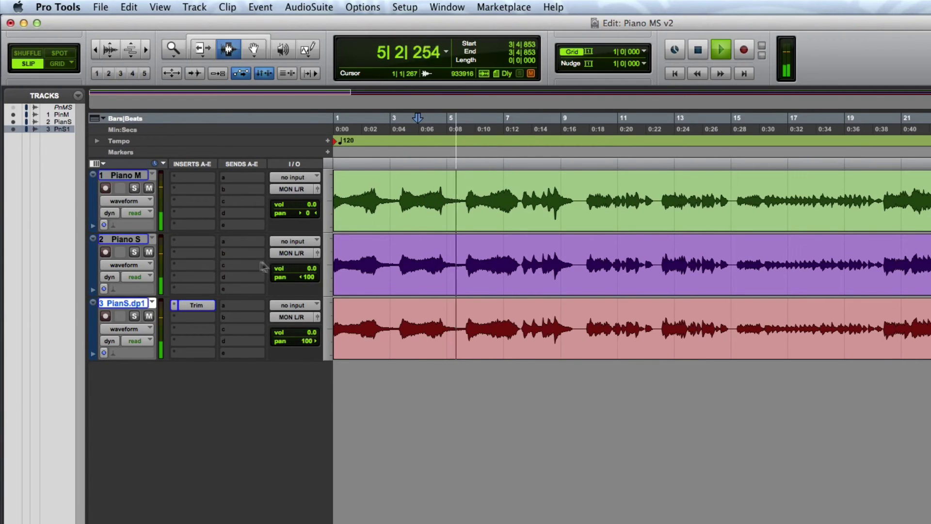
key(space)
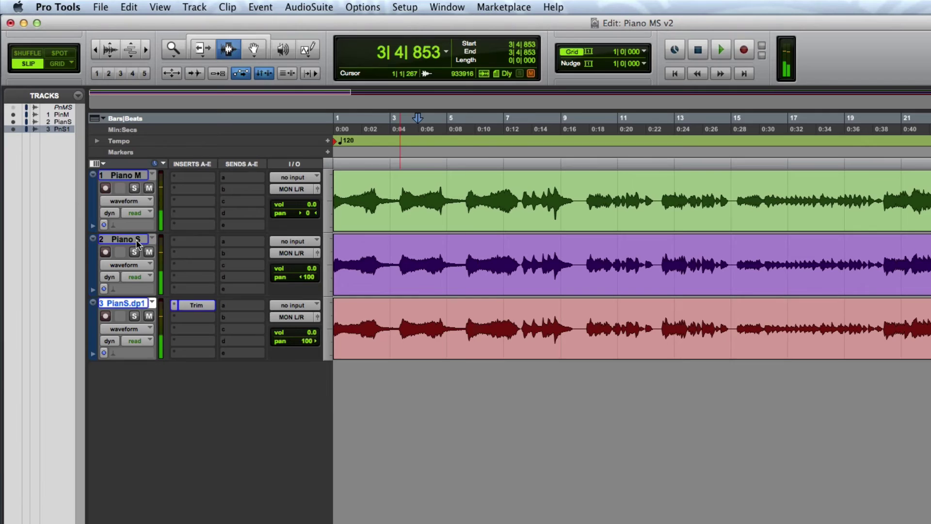
click(136, 239)
Step: Group Piano S and Piano S.dup1 into a new group named Piano Sides
shift+click(133, 304)
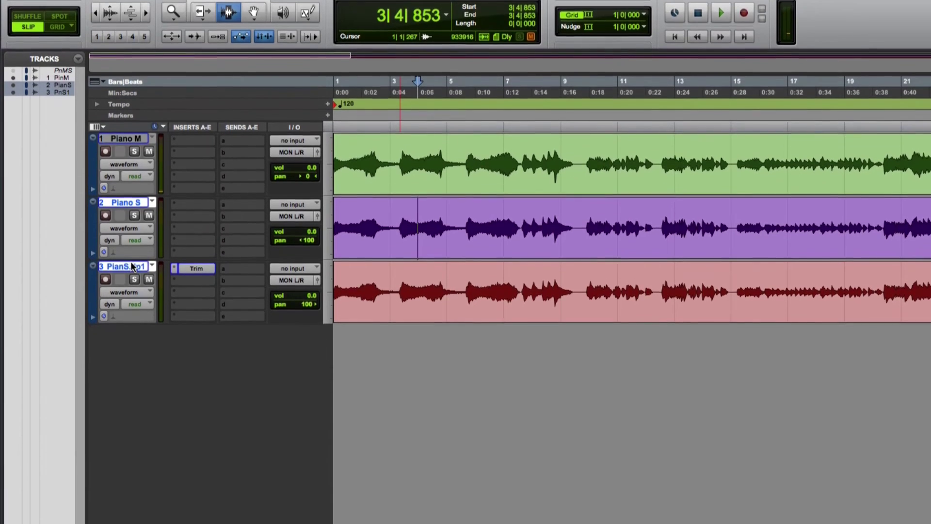
key(super+g)
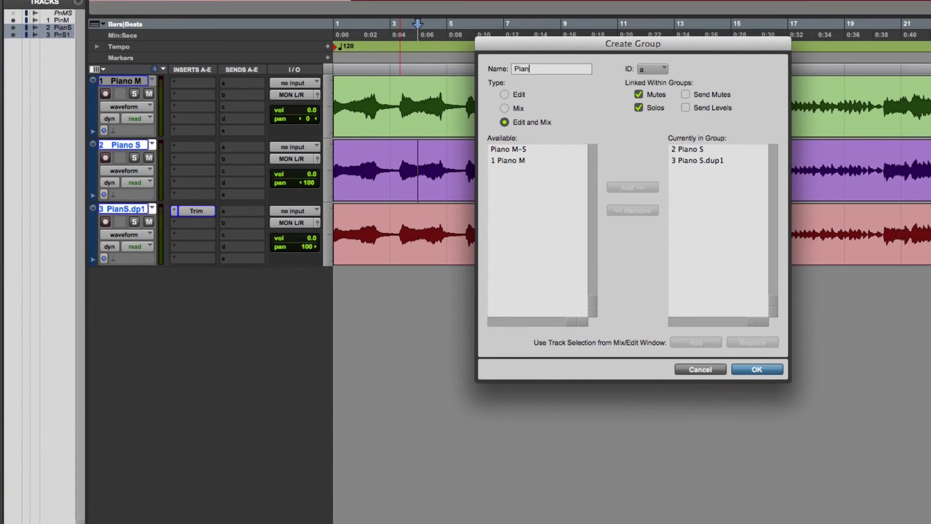
text(Piano Stereo)
key(Return)
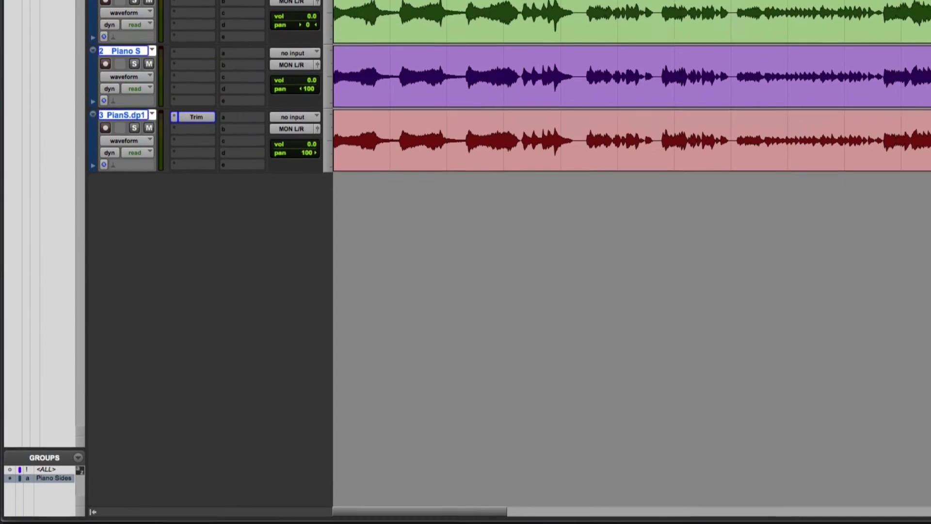
Step: Play from 3|4|853, trying the grouped sides and Piano M at other levels before resetting to 0.0
key(space)
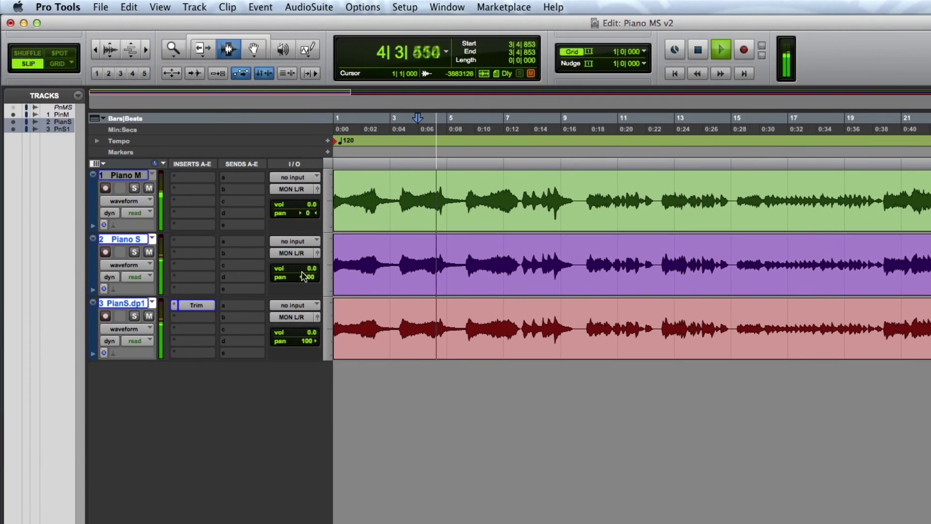
mouse_move(304, 273)
mouse_down()
mouse_move(305, 286)
mouse_move(305, 256)
mouse_up()
mouse_move(307, 206)
mouse_down()
mouse_move(308, 229)
mouse_move(309, 205)
mouse_up()
key(space)
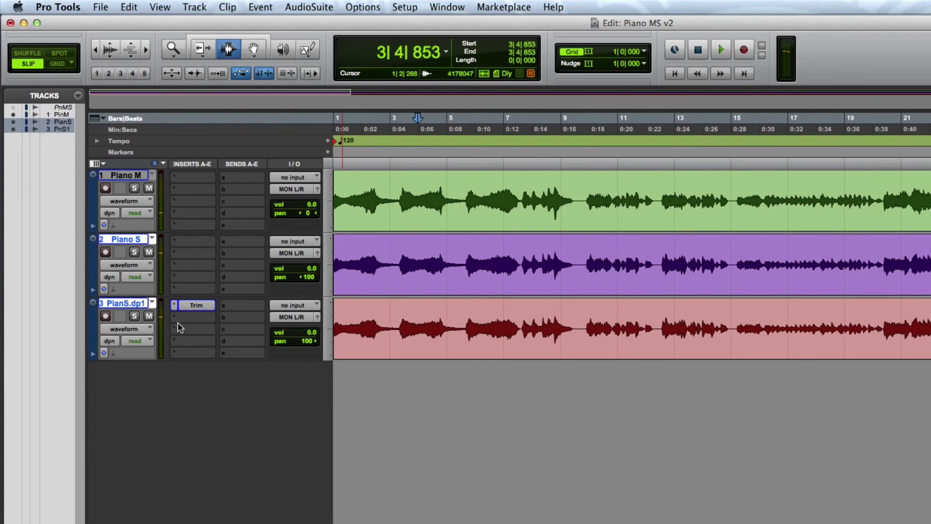
Step: Remove the Trim insert from Piano S.dup1 and render an AudioSuite Invert onto its clip
click(173, 304)
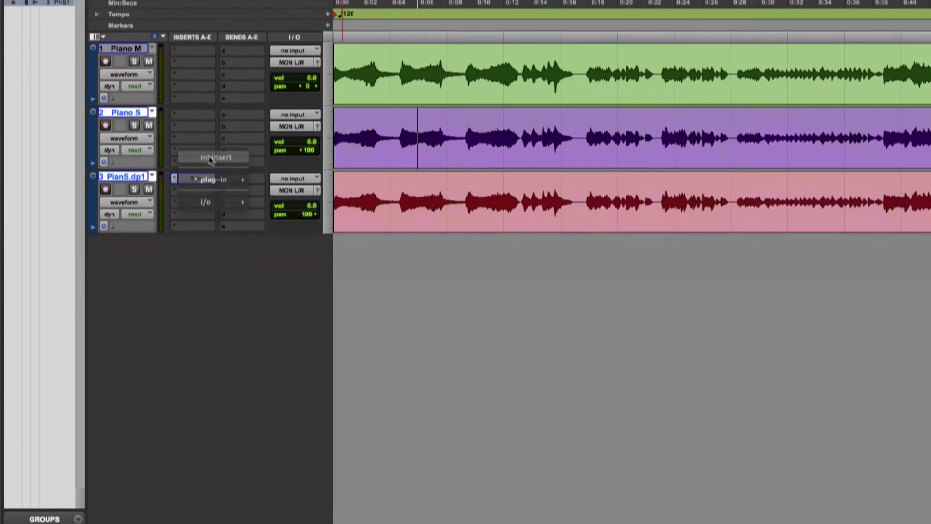
click(211, 159)
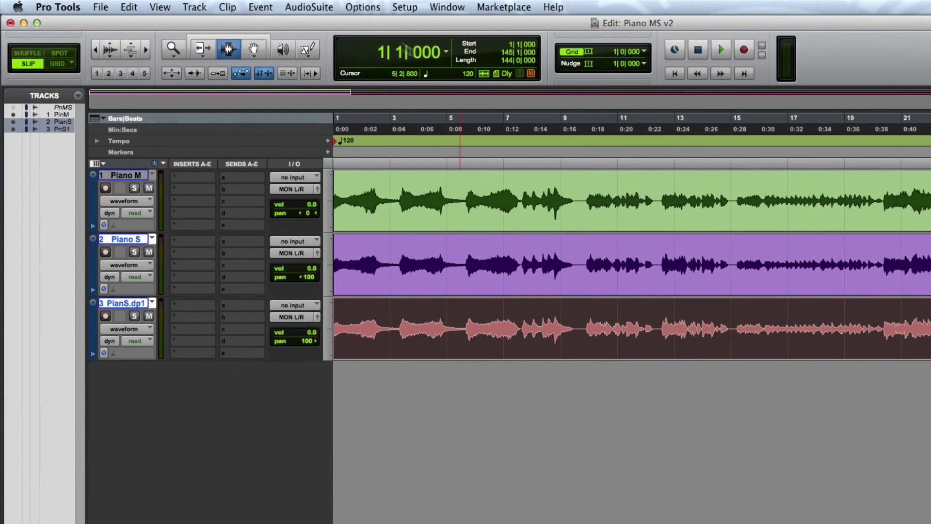
click(316, 5)
mouse_move(336, 162)
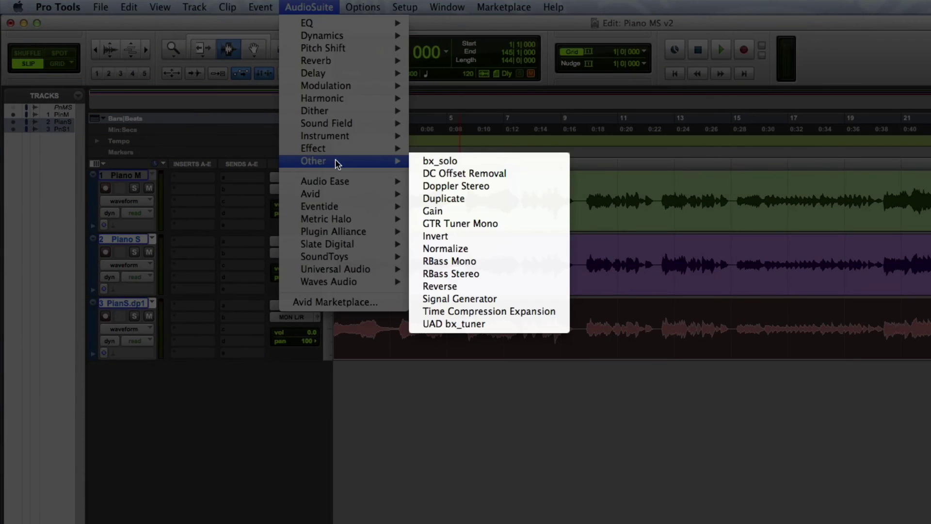
click(493, 234)
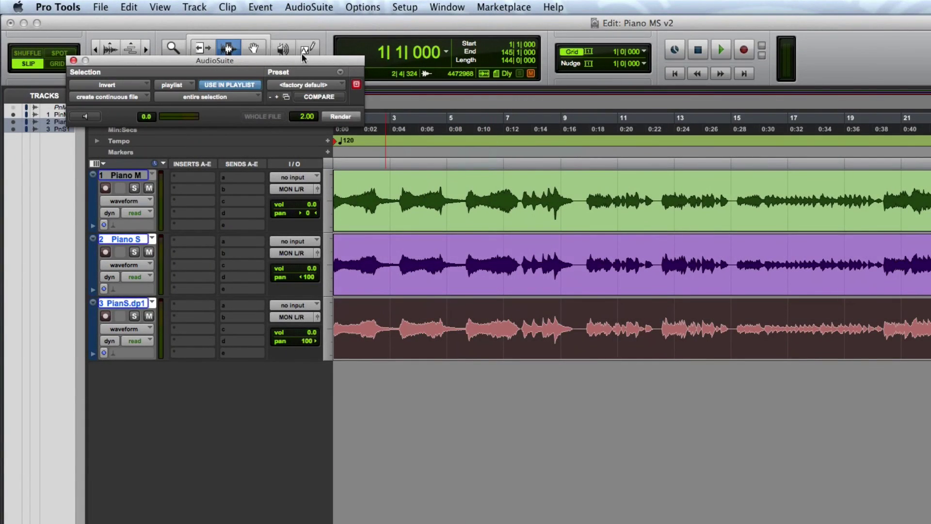
drag(301, 60, 583, 240)
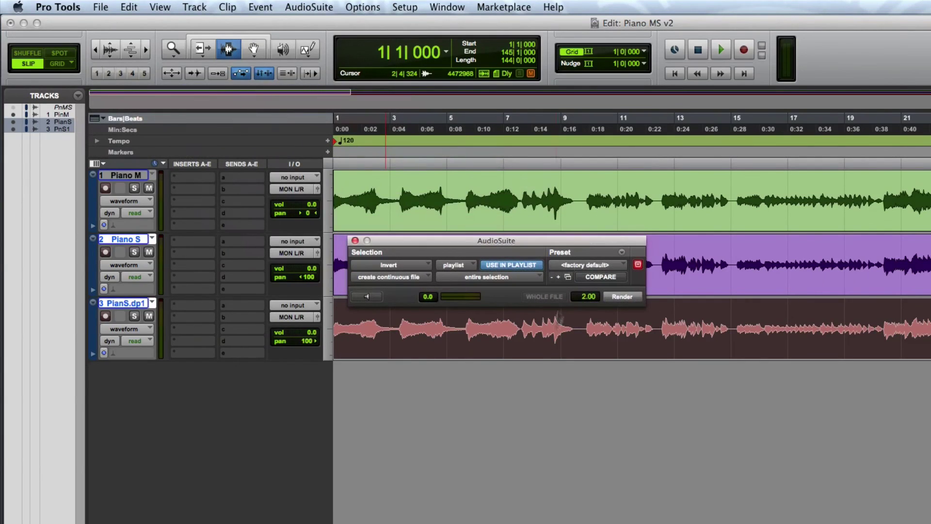
click(630, 299)
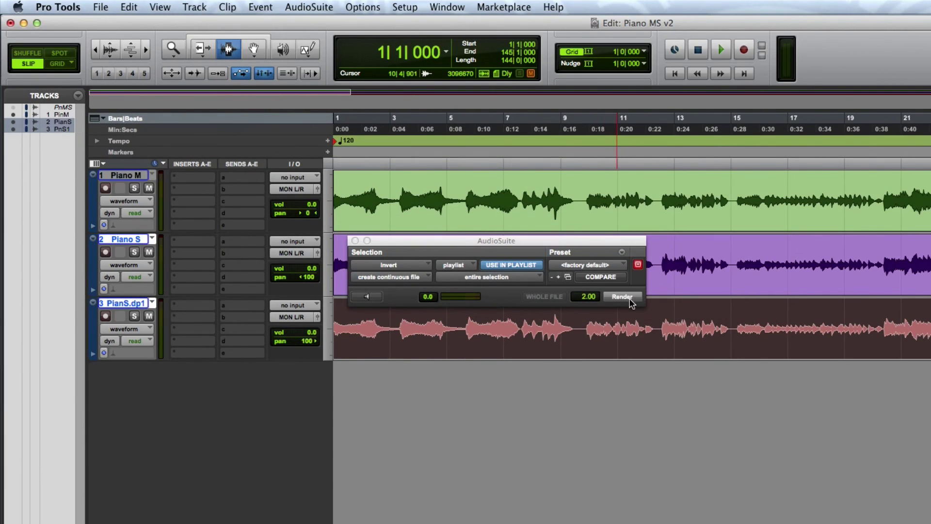
click(355, 240)
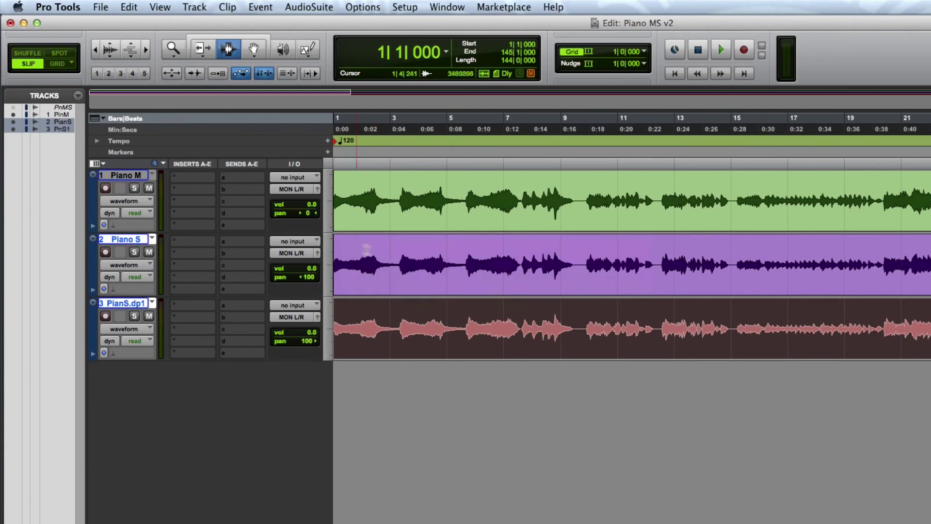
click(381, 276)
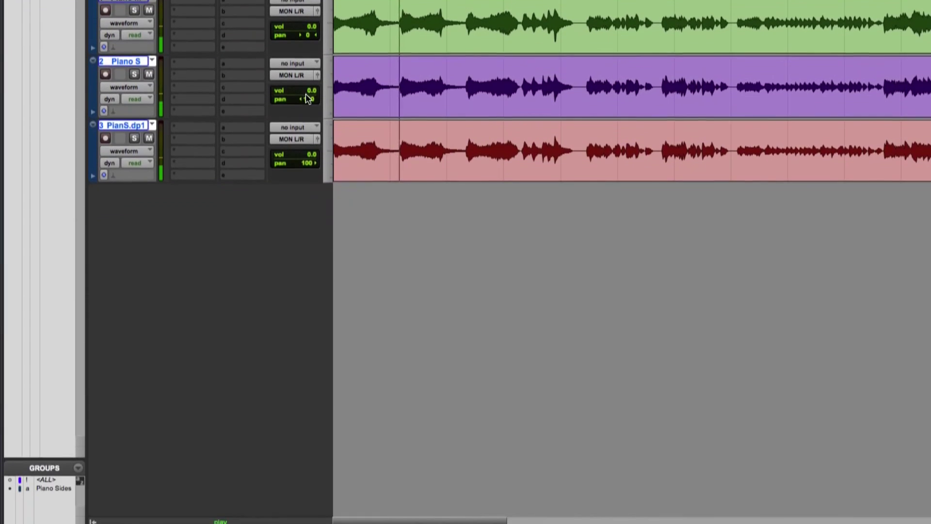
mouse_move(307, 99)
mouse_down()
mouse_move(291, 99)
mouse_move(307, 100)
mouse_up()
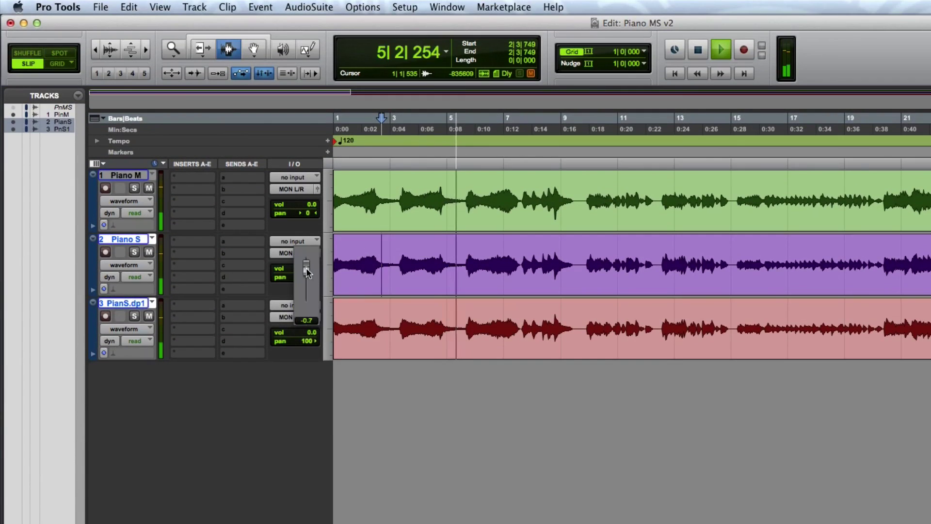
mouse_move(306, 268)
mouse_down()
mouse_move(305, 279)
mouse_move(308, 267)
mouse_up()
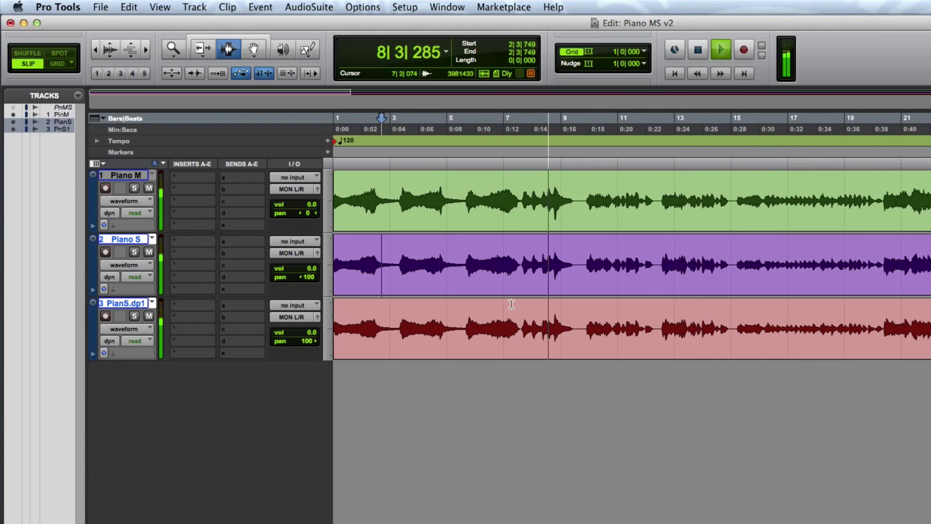
key(space)
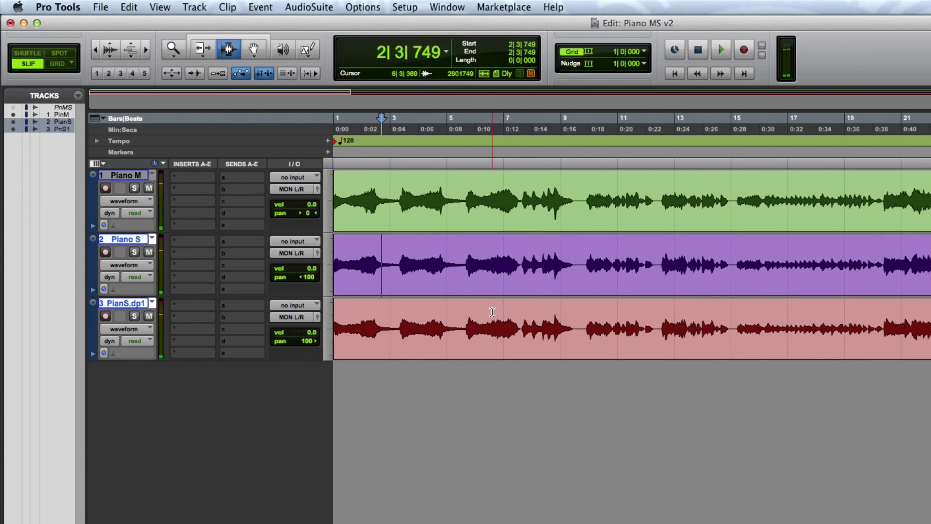